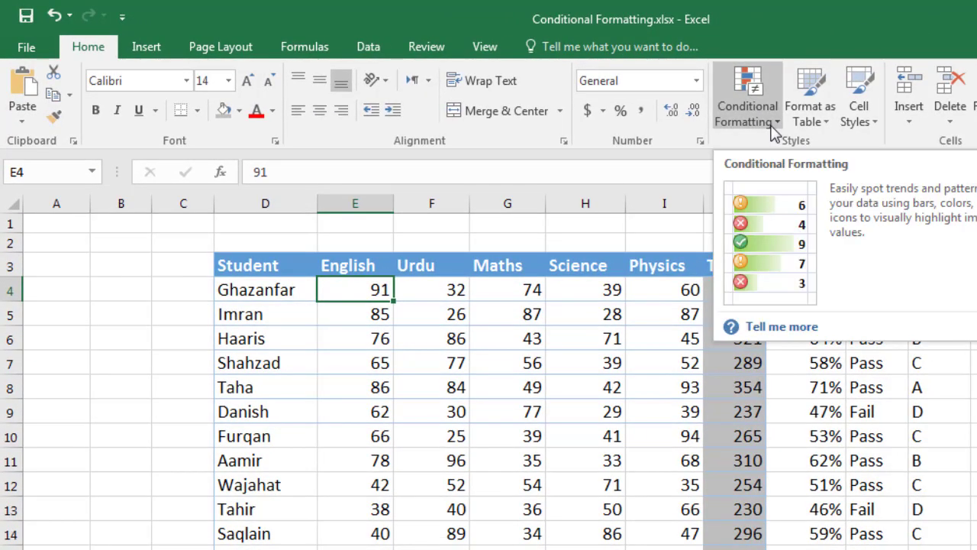
pyautogui.click(774, 129)
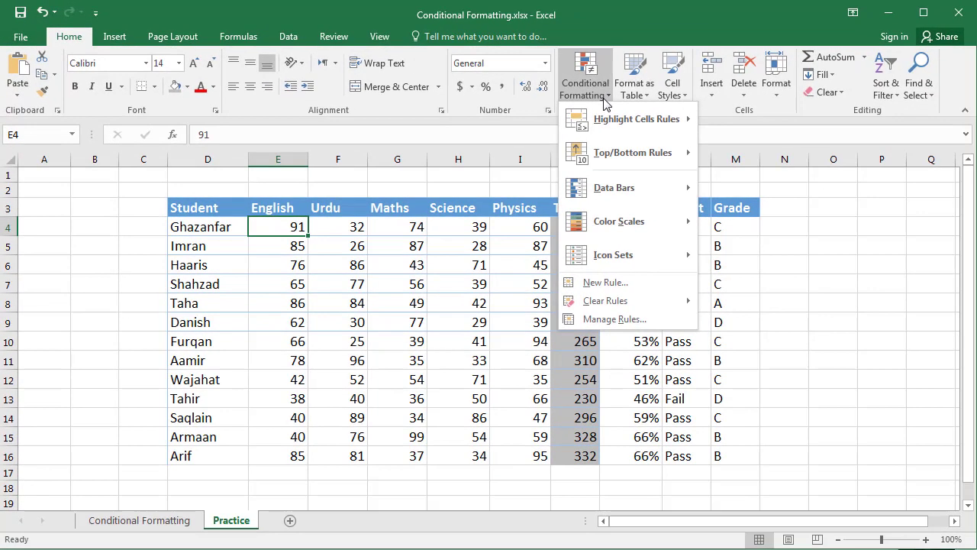
pyautogui.moveTo(602, 122)
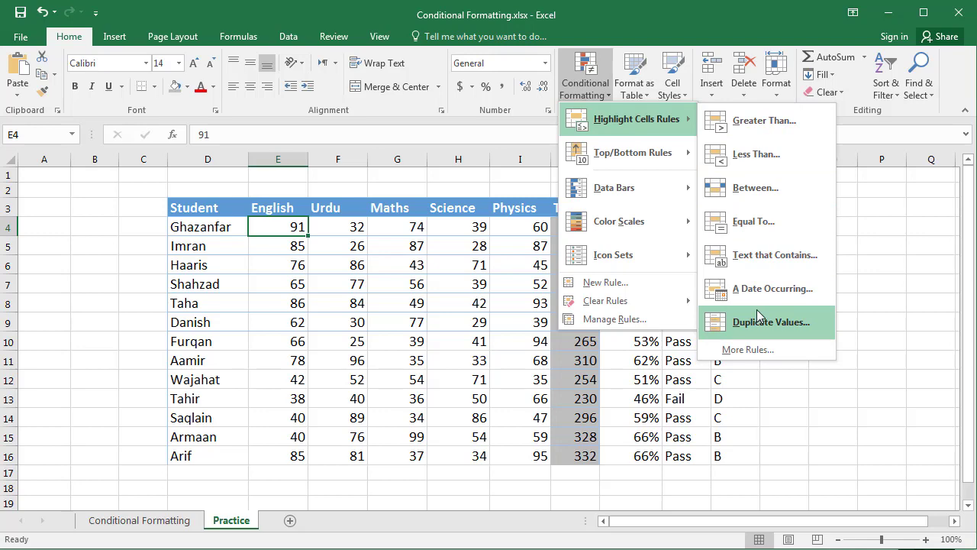
# - Highlight the subject marks in E4:I16 that are greater than 50 with Green Fill with Dark Green Text
pyautogui.click(266, 226)
pyautogui.moveTo(267, 227); pyautogui.dragTo(398, 246)
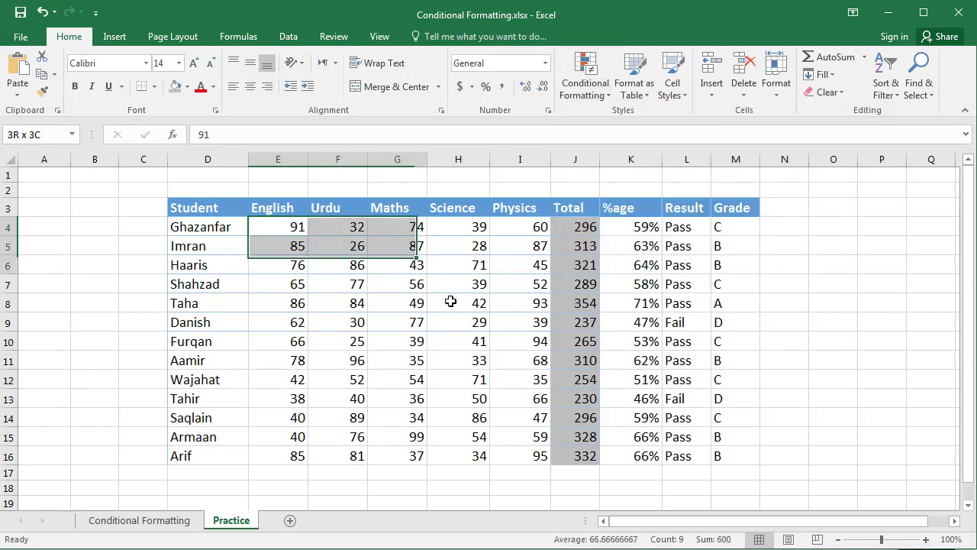
pyautogui.moveTo(450, 302); pyautogui.dragTo(512, 458)
pyautogui.click(586, 84)
pyautogui.moveTo(636, 120)
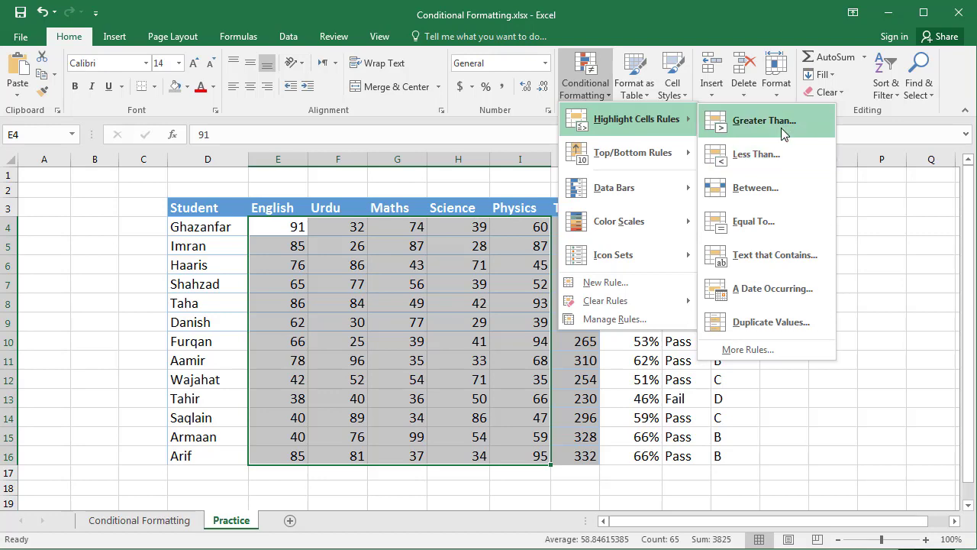
pyautogui.click(782, 130)
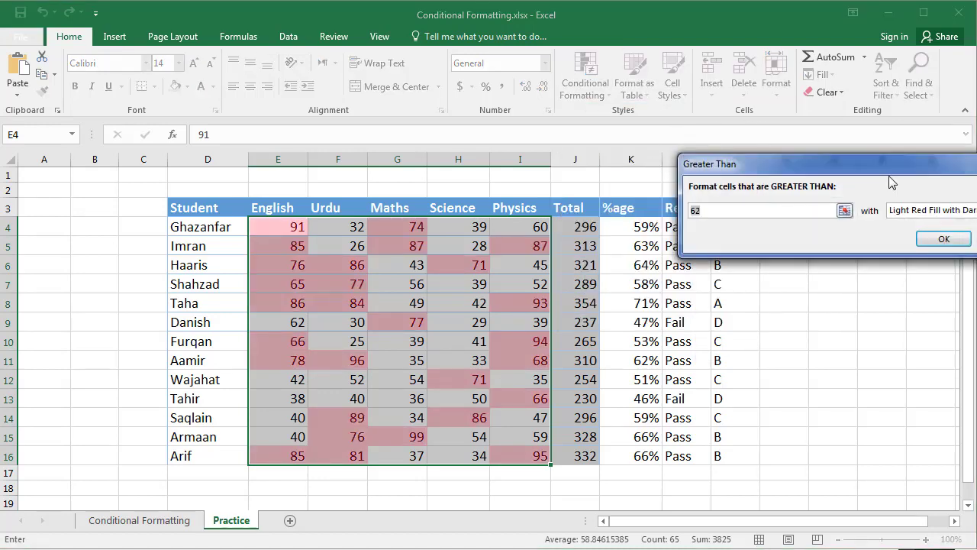
pyautogui.moveTo(887, 170); pyautogui.dragTo(466, 99)
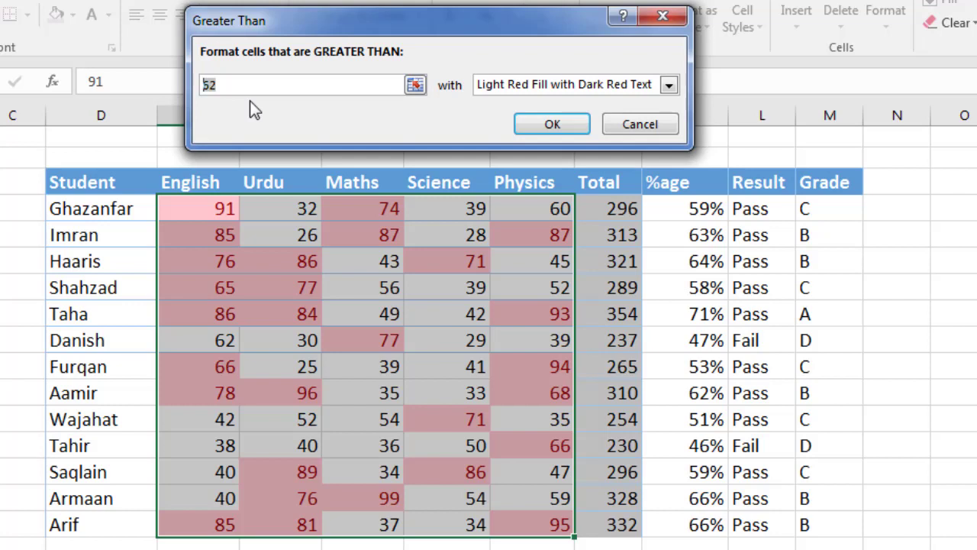
pyautogui.write('50')
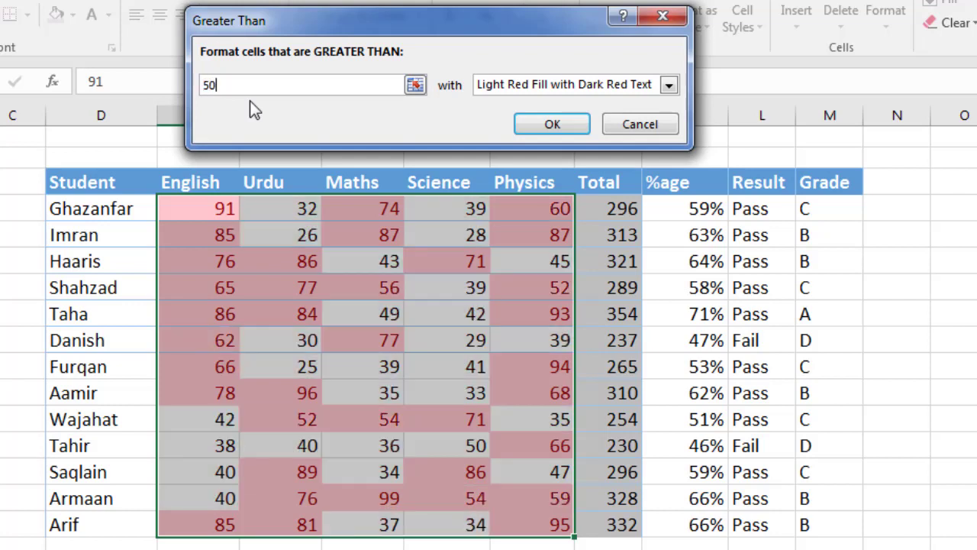
pyautogui.click(668, 85)
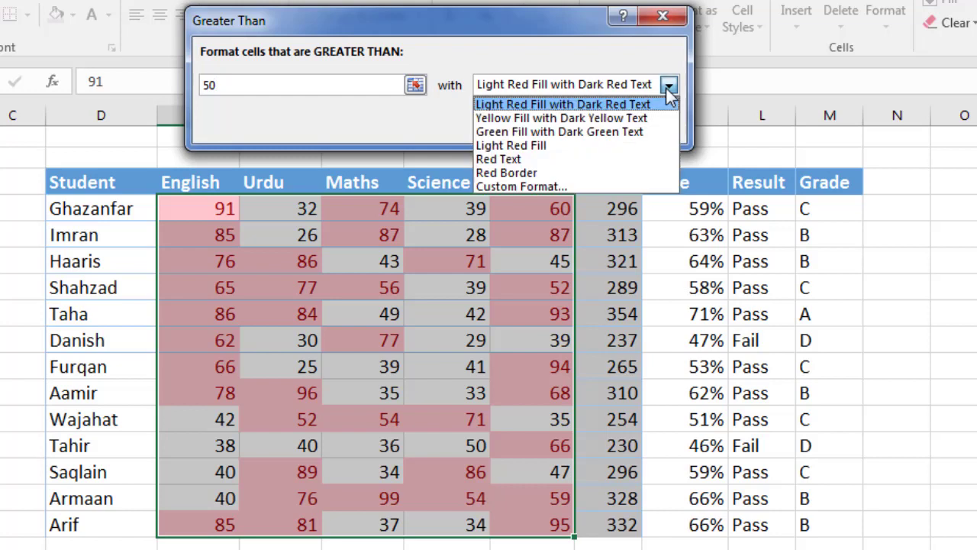
pyautogui.click(585, 133)
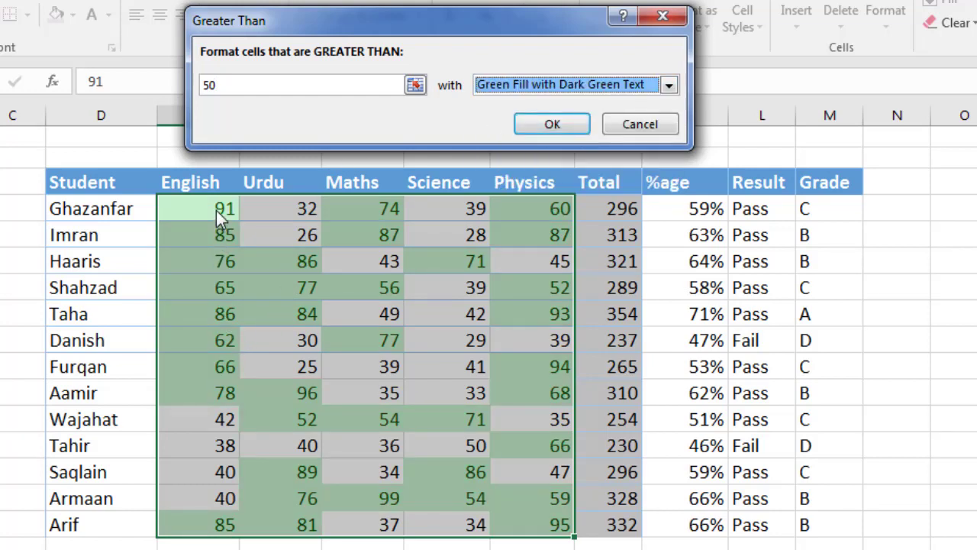
pyautogui.click(553, 124)
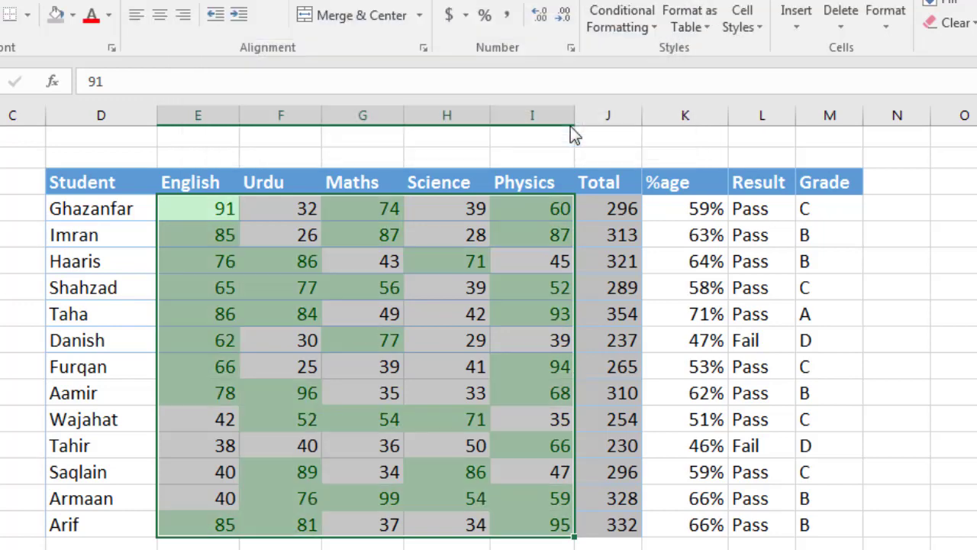
# - Add a Less Than rule for 50 to the subject marks, formatted with Light Red Fill with Dark Red Text
pyautogui.click(636, 34)
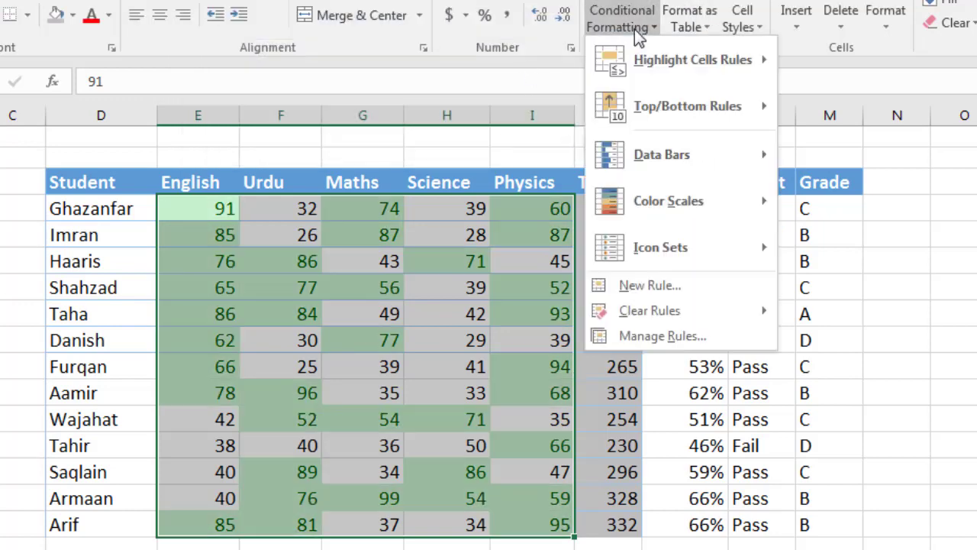
pyautogui.moveTo(637, 64)
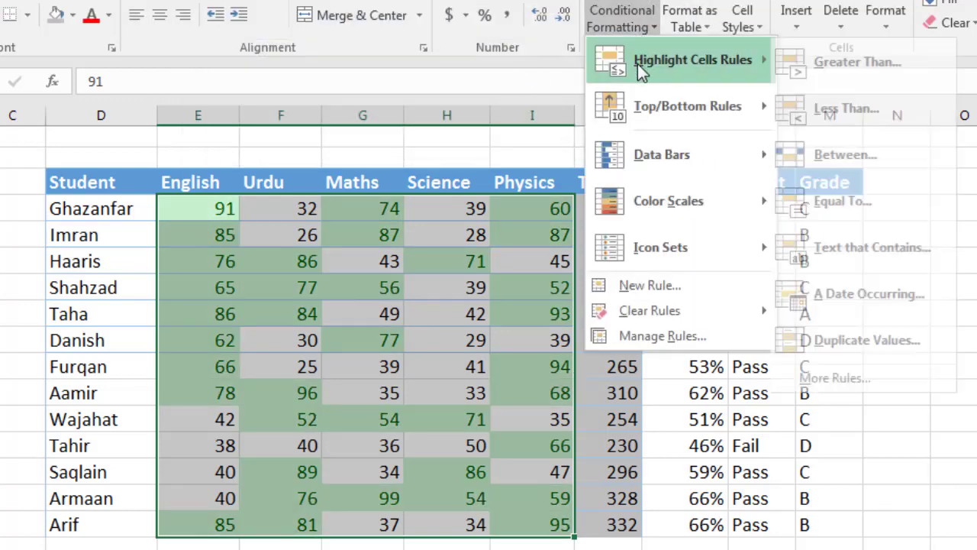
pyautogui.click(881, 112)
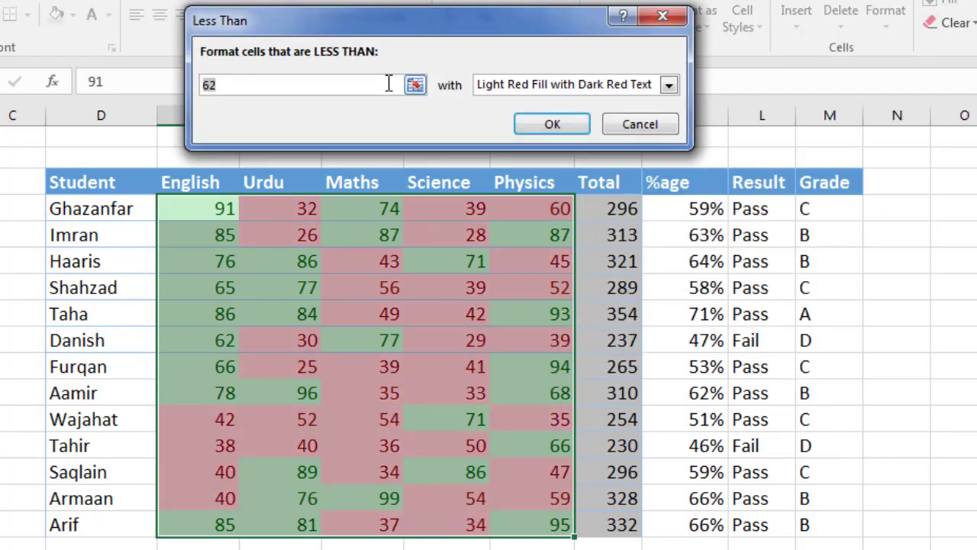
pyautogui.write('50')
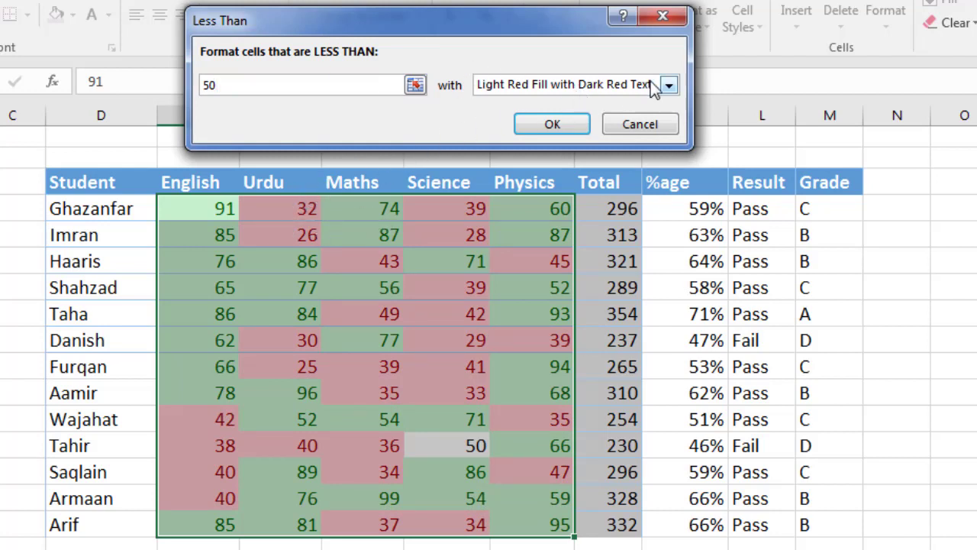
pyautogui.click(550, 125)
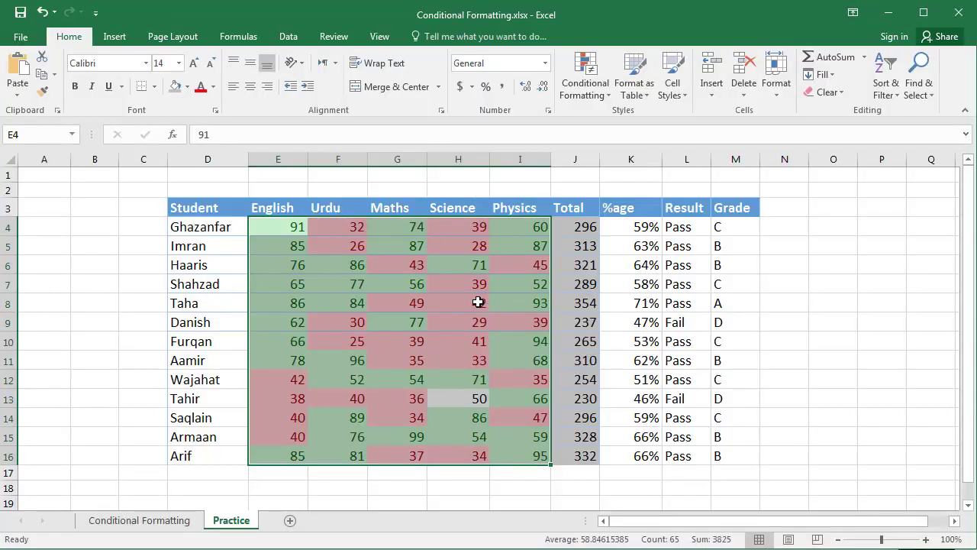
# - Check how the green and red highlighting is distributed across the subject marks
pyautogui.click(469, 313)
pyautogui.click(329, 312)
pyautogui.click(506, 272)
pyautogui.click(336, 244)
pyautogui.click(334, 225)
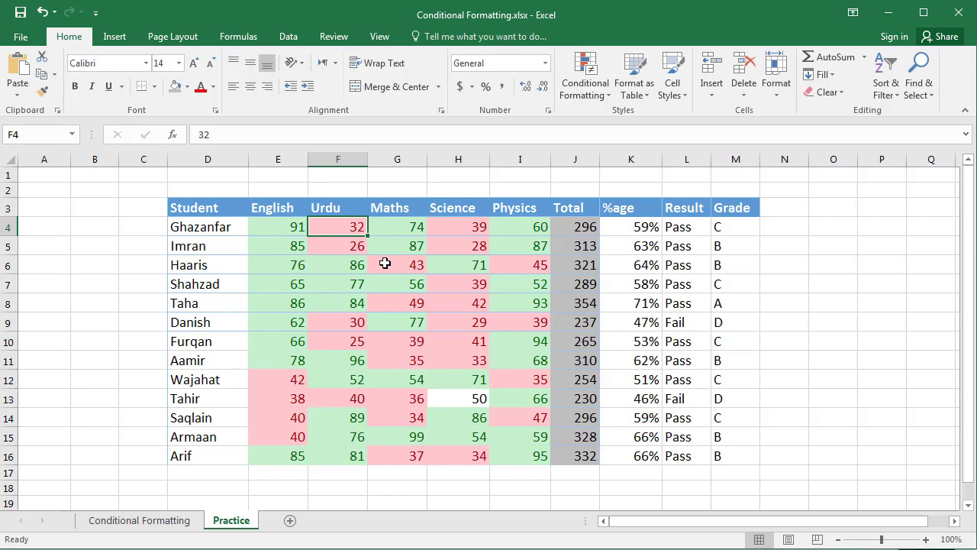
pyautogui.moveTo(297, 227); pyautogui.dragTo(522, 452)
pyautogui.click(481, 420)
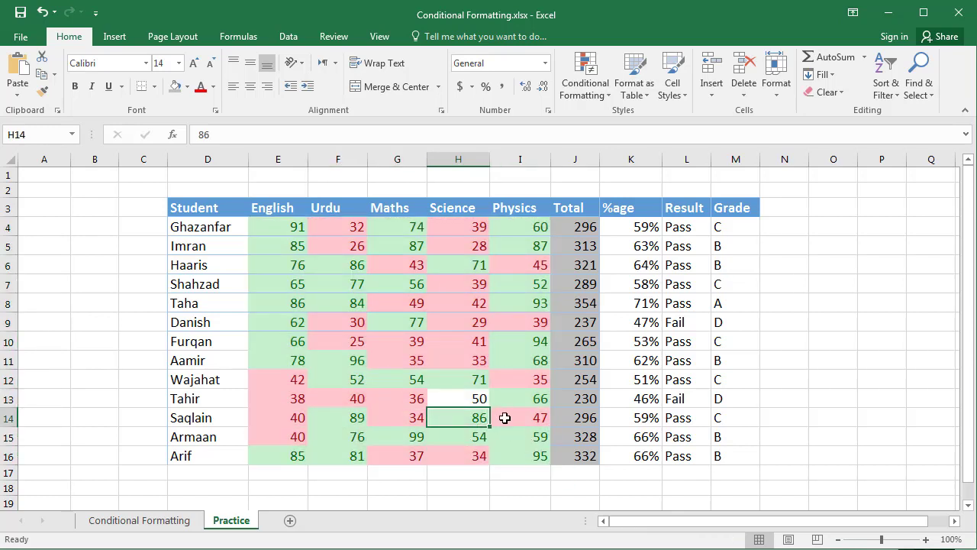
# - Add an Equal To rule for 50 to cell H13, formatted with Yellow Fill with Dark Yellow Text
pyautogui.click(475, 398)
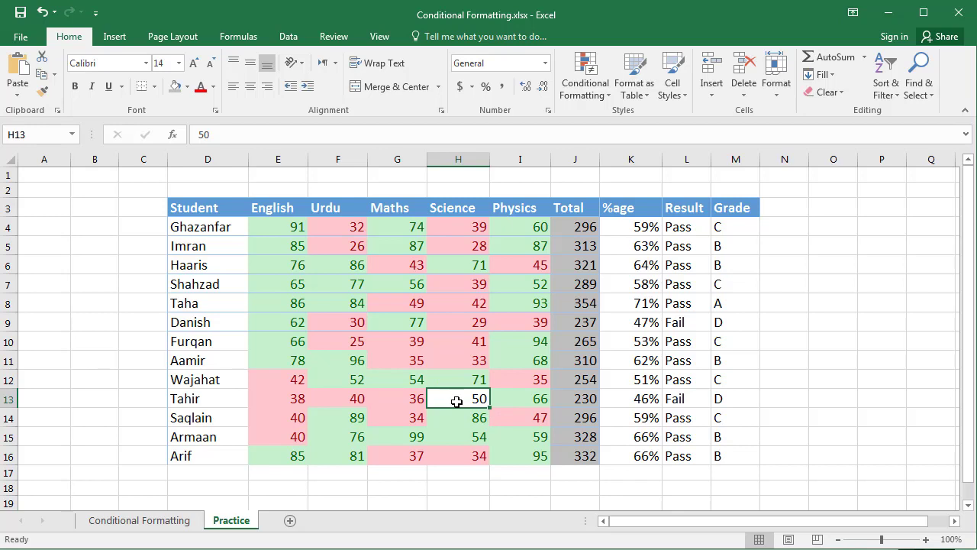
pyautogui.click(585, 84)
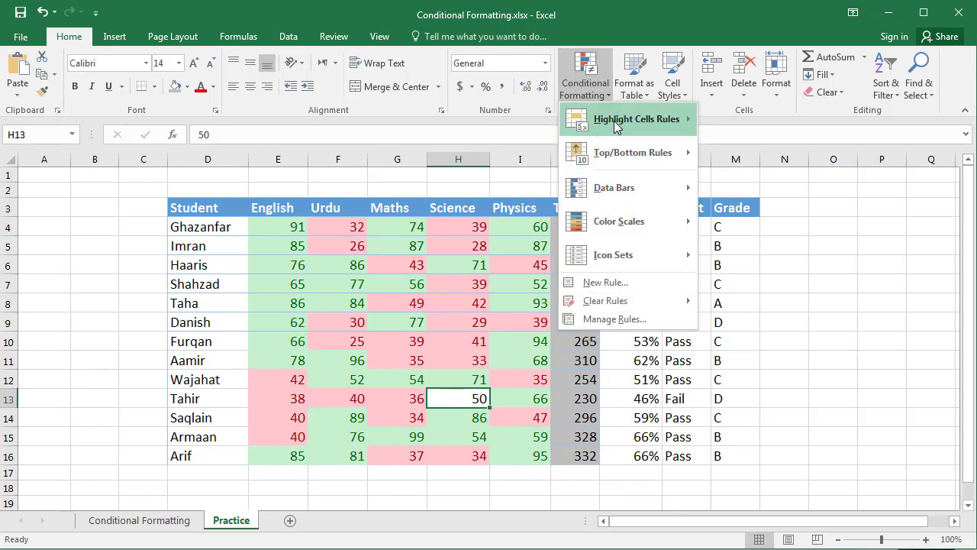
pyautogui.moveTo(614, 121)
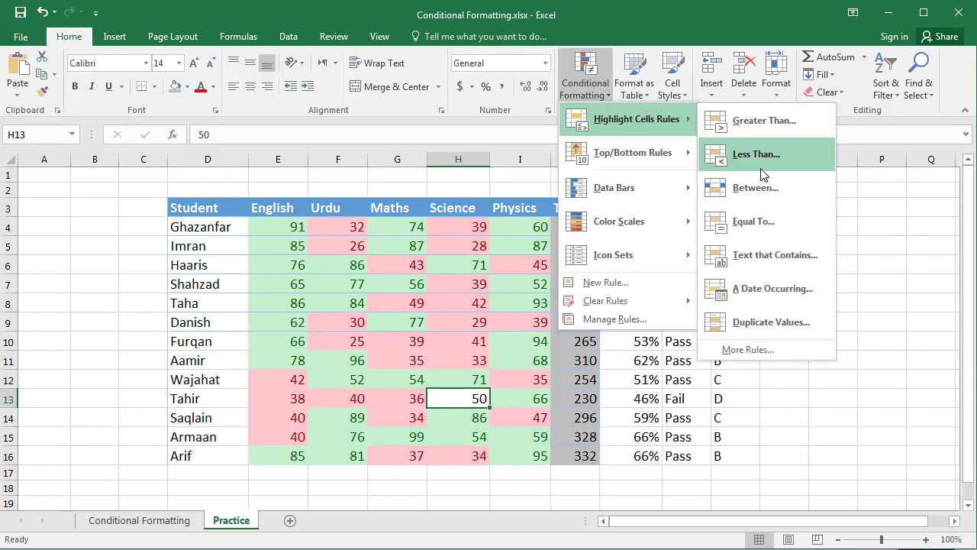
pyautogui.click(768, 229)
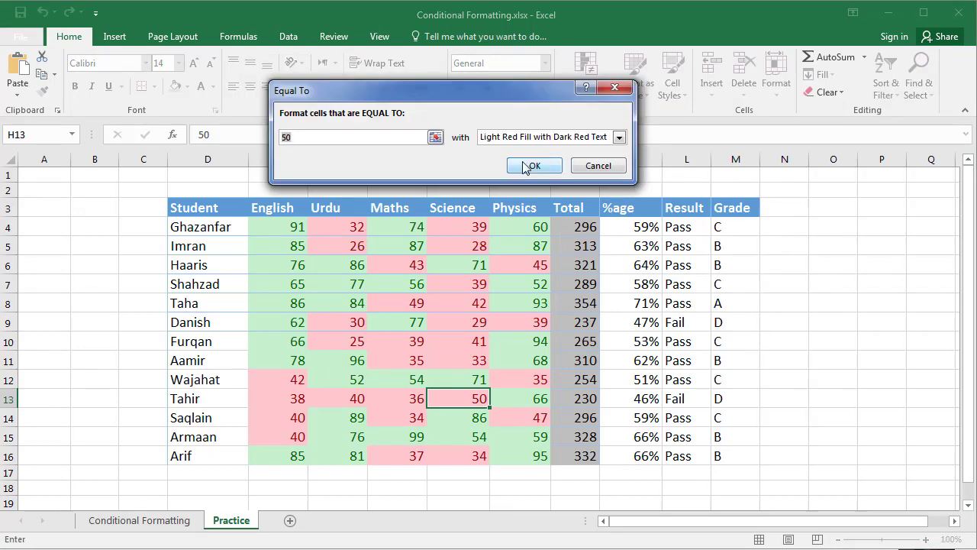
pyautogui.click(619, 137)
pyautogui.click(588, 156)
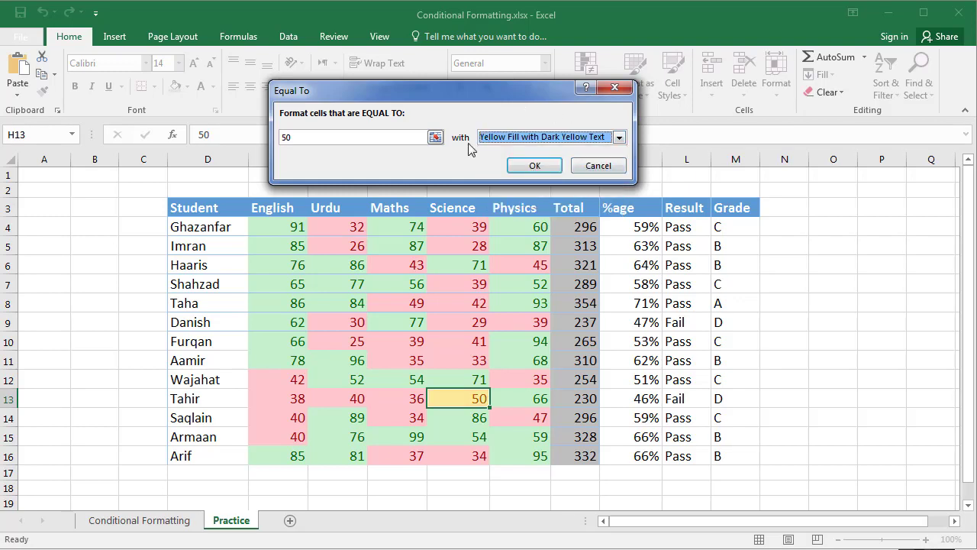
pyautogui.click(542, 174)
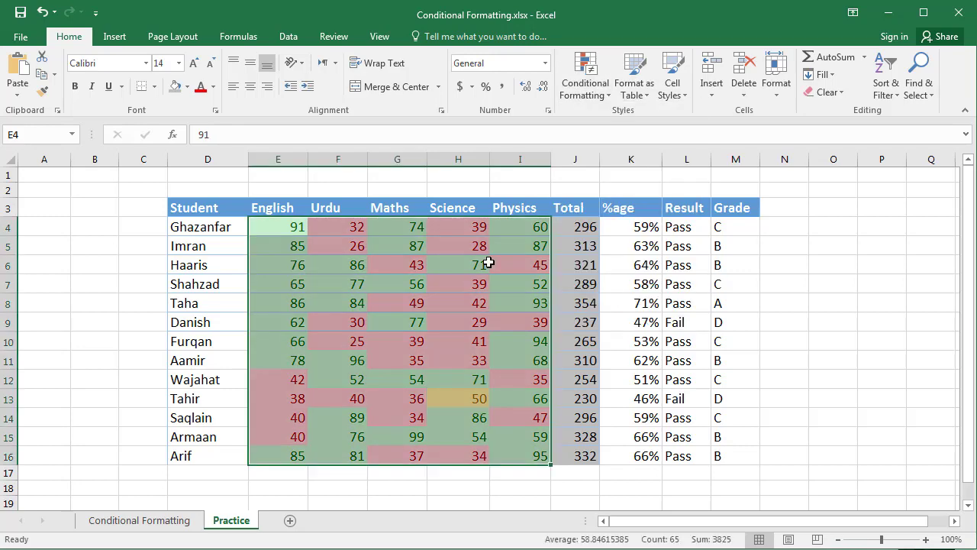
# - Clear the conditional formatting rules from the subject marks in E4:I16
pyautogui.click(592, 96)
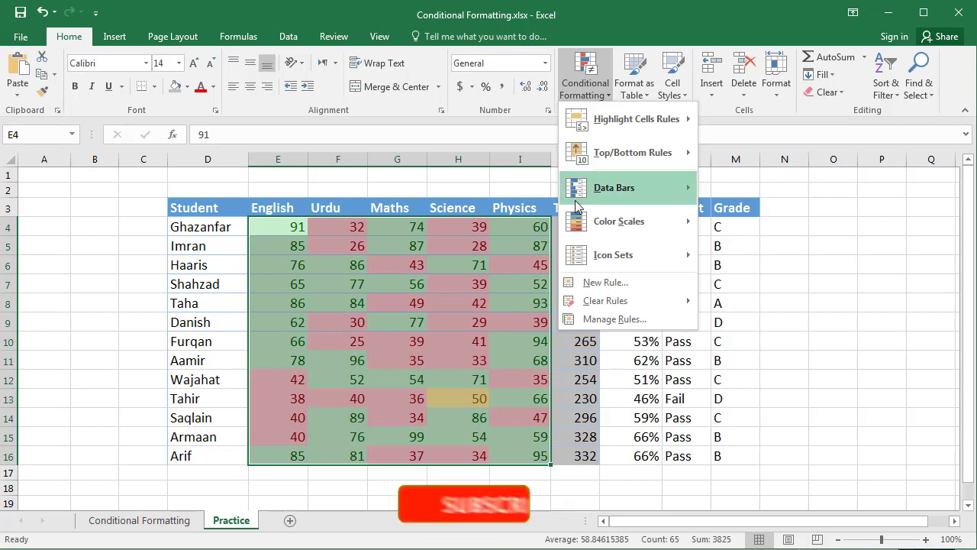
pyautogui.moveTo(599, 302)
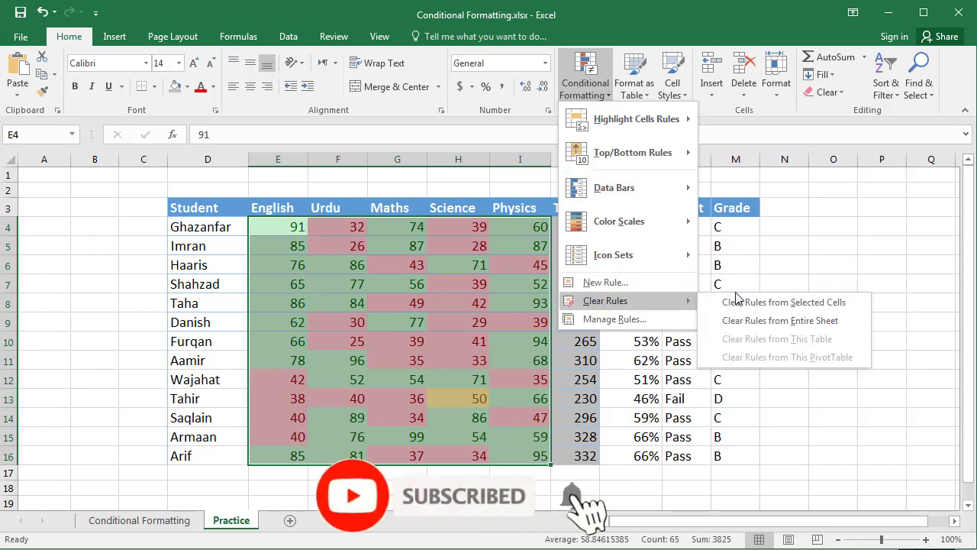
pyautogui.click(843, 306)
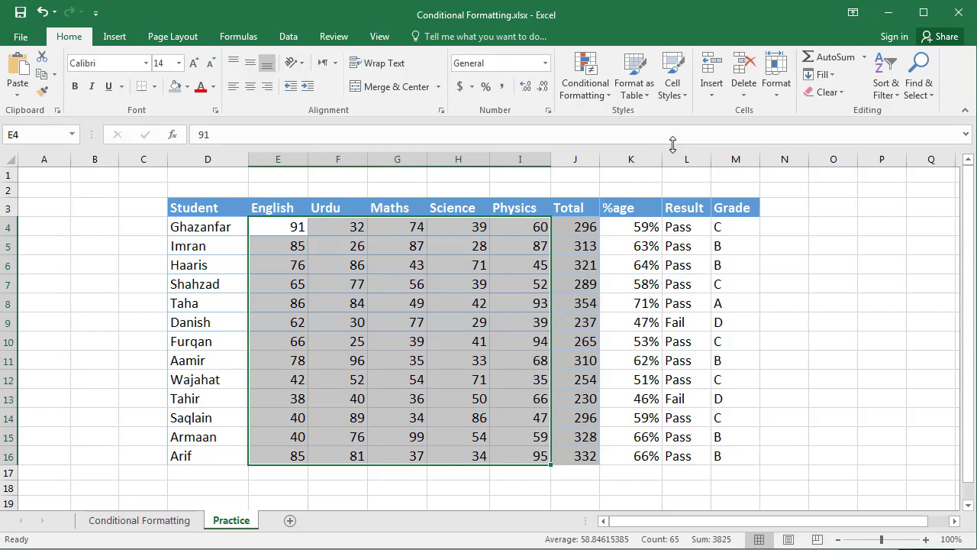
# - Highlight the subject marks between 90 and 100 with Yellow Fill with Dark Yellow Text
pyautogui.click(585, 84)
pyautogui.moveTo(600, 125)
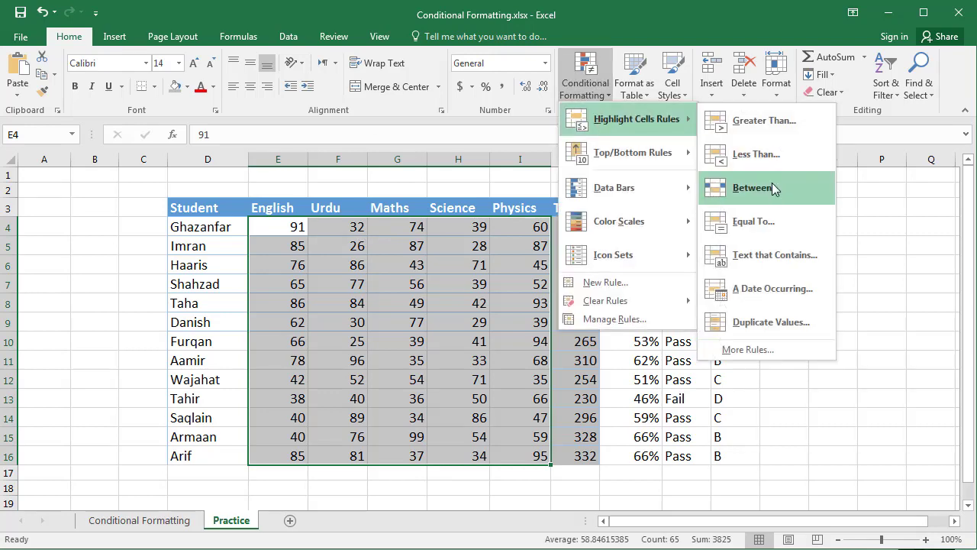
pyautogui.click(753, 191)
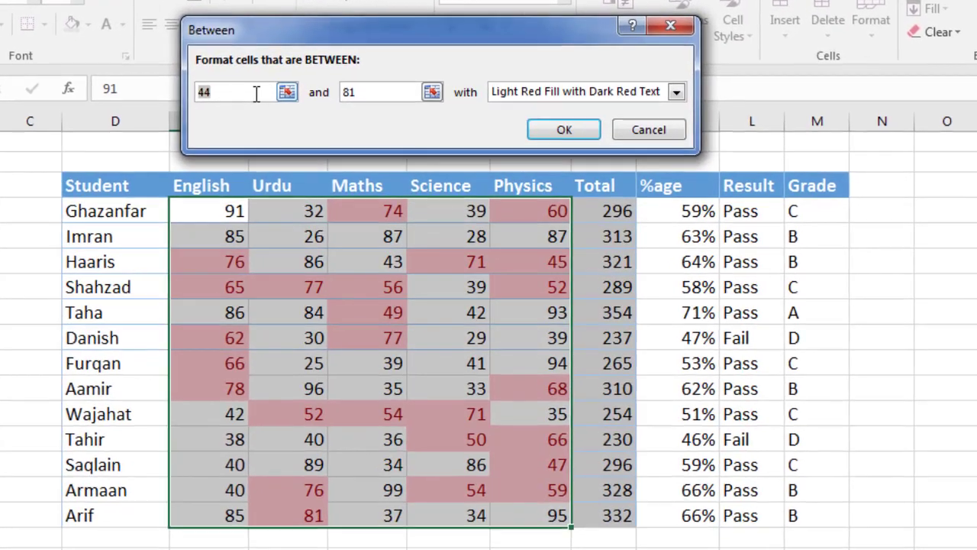
pyautogui.click(257, 93)
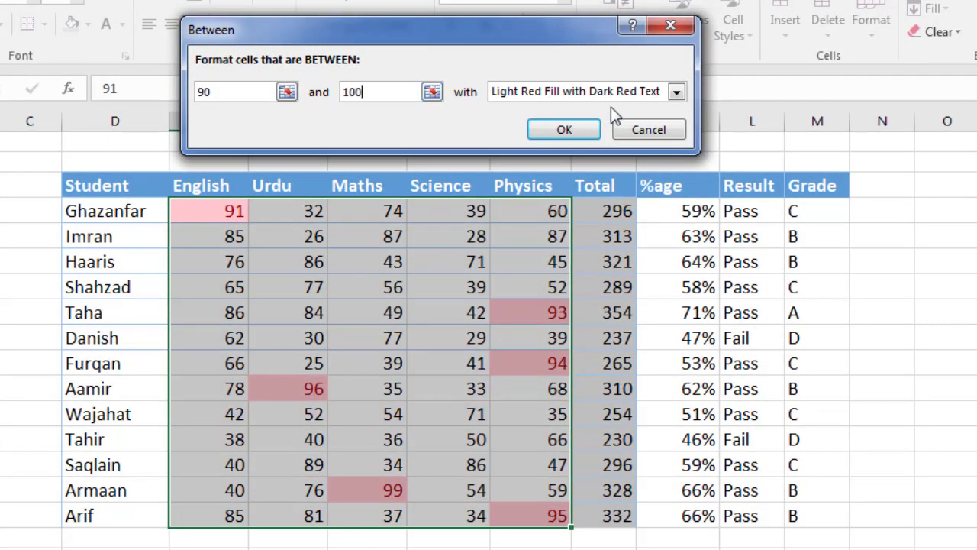
pyautogui.click(676, 92)
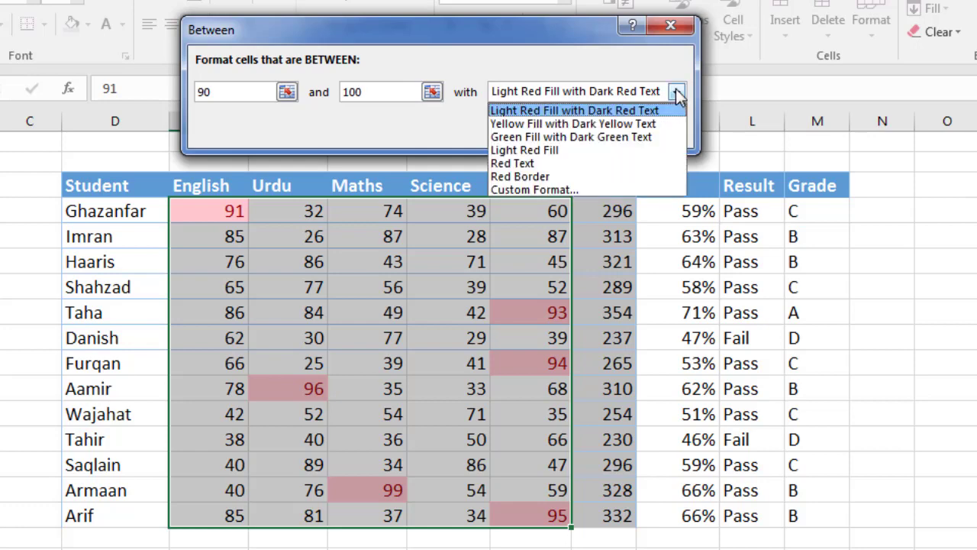
pyautogui.click(610, 124)
pyautogui.click(564, 130)
pyautogui.click(449, 261)
pyautogui.click(534, 442)
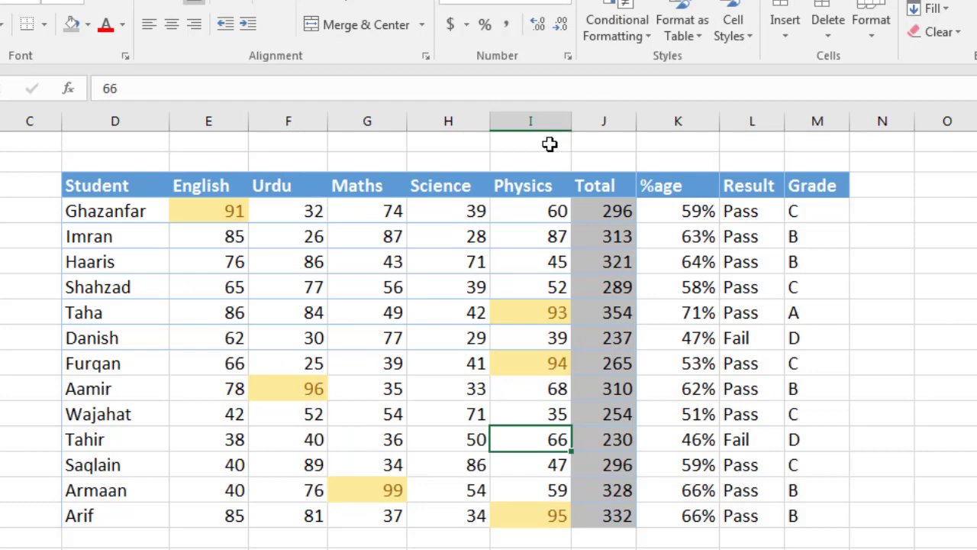
# - Remove the Between highlighting from the subject marks E4:I16 by clearing the rules from those cells only
pyautogui.moveTo(187, 216); pyautogui.dragTo(549, 516)
pyautogui.click(617, 27)
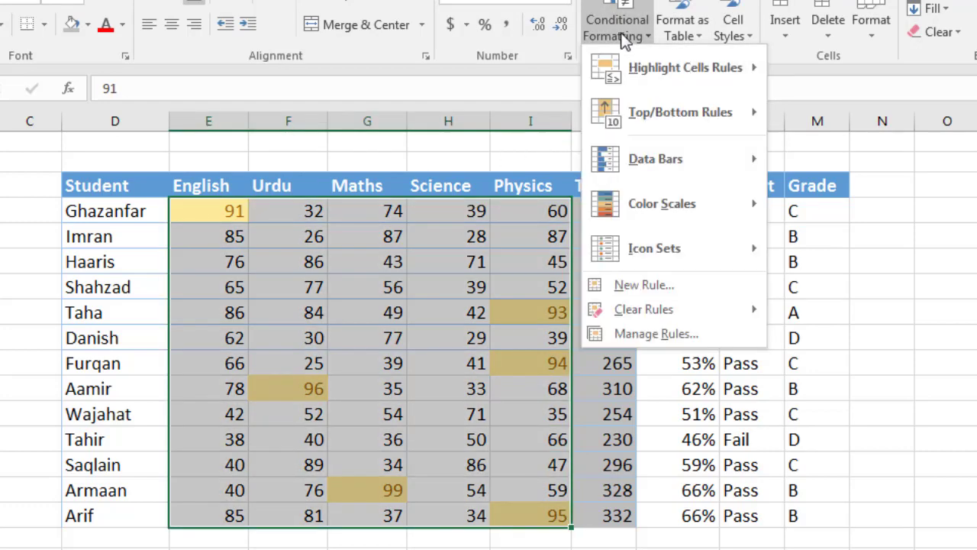
pyautogui.moveTo(685, 317)
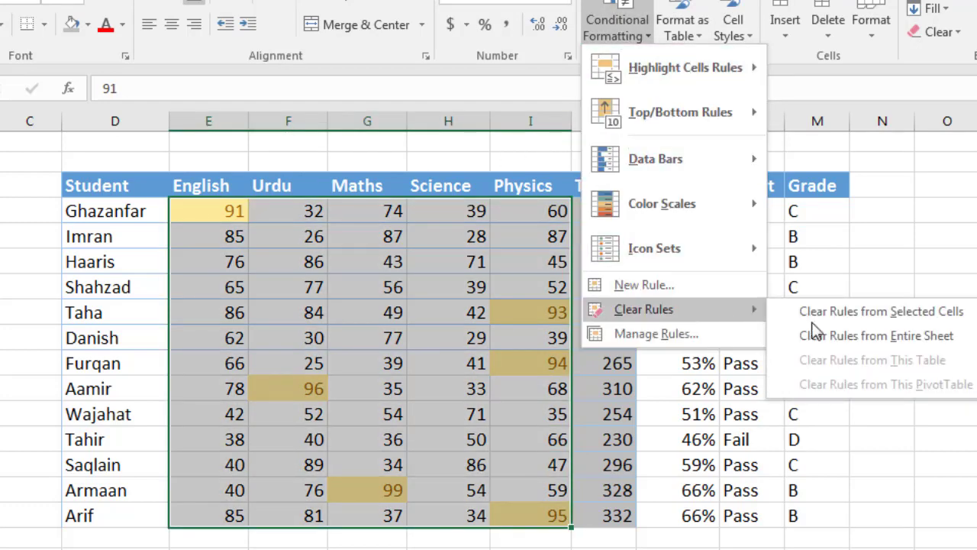
pyautogui.click(854, 314)
pyautogui.click(389, 236)
pyautogui.click(609, 29)
pyautogui.moveTo(685, 68)
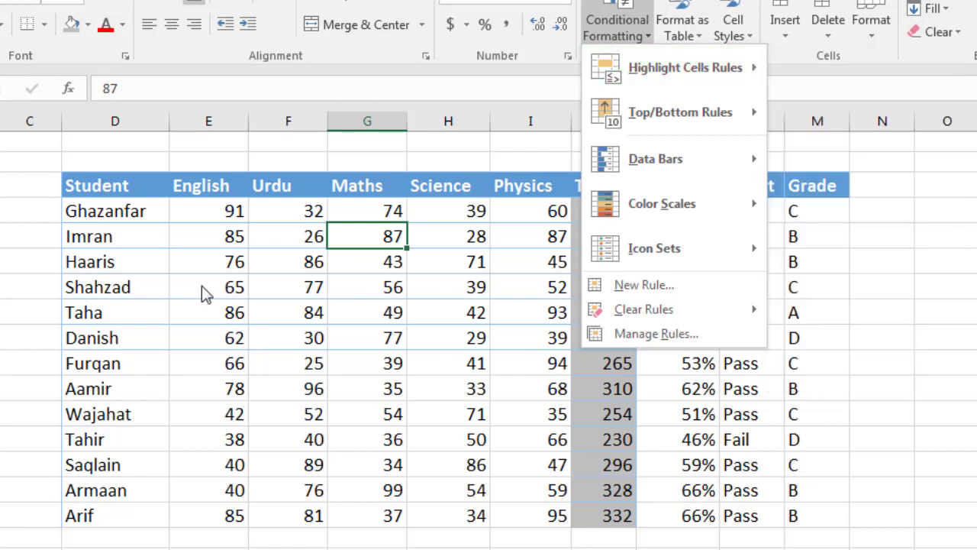
pyautogui.click(176, 267)
# - Start a Text That Contains rule on the student names in D4:D16 matching the name in D11, with a custom format
pyautogui.click(141, 210)
pyautogui.moveTo(141, 210); pyautogui.dragTo(131, 517)
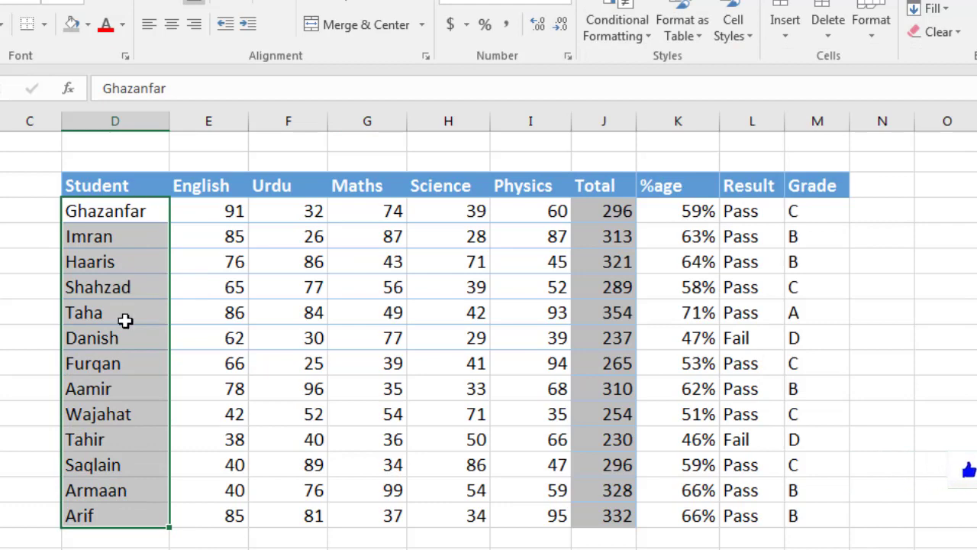
pyautogui.click(586, 42)
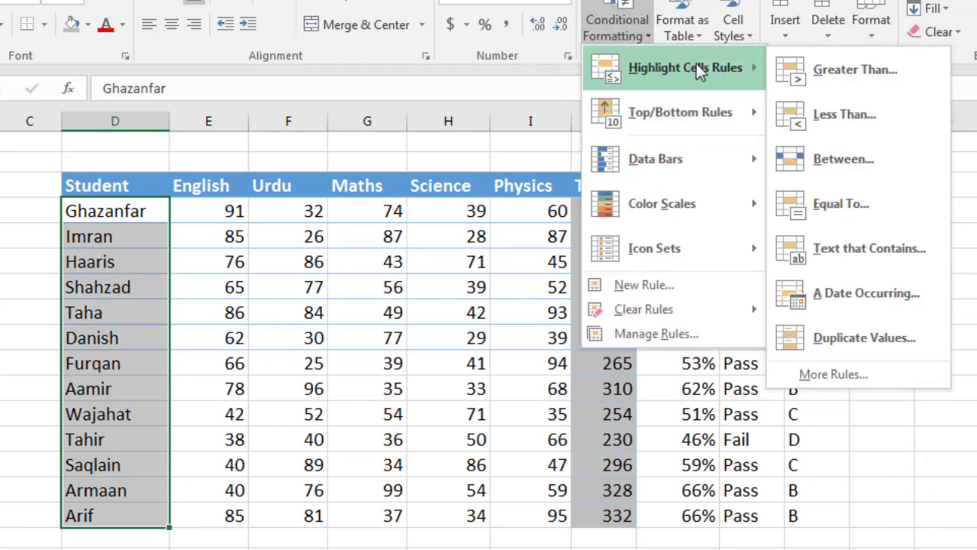
pyautogui.click(831, 246)
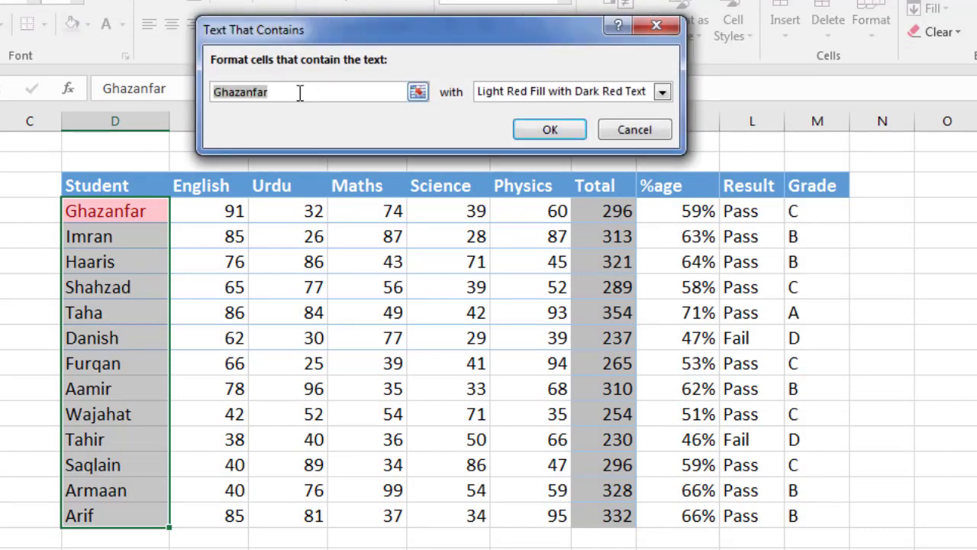
pyautogui.write('Aamir')
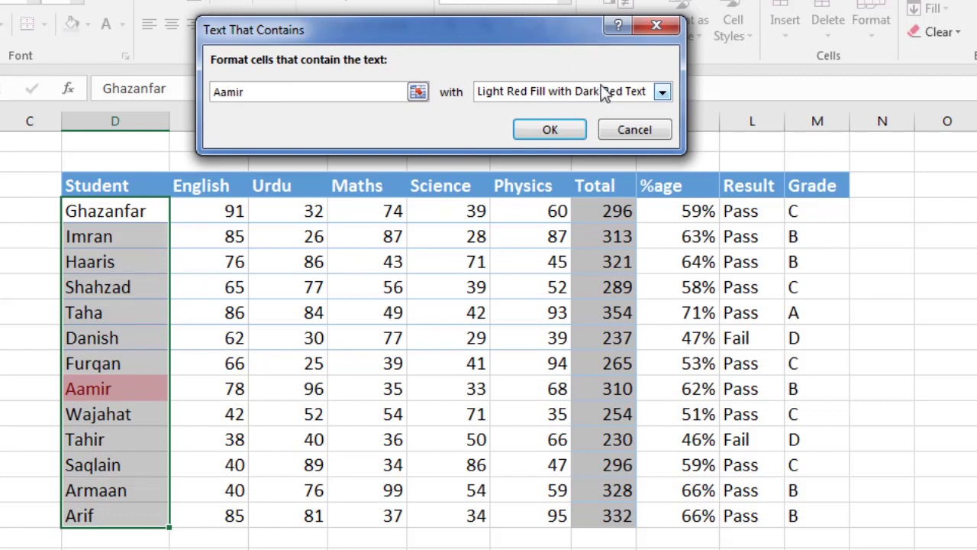
pyautogui.click(660, 93)
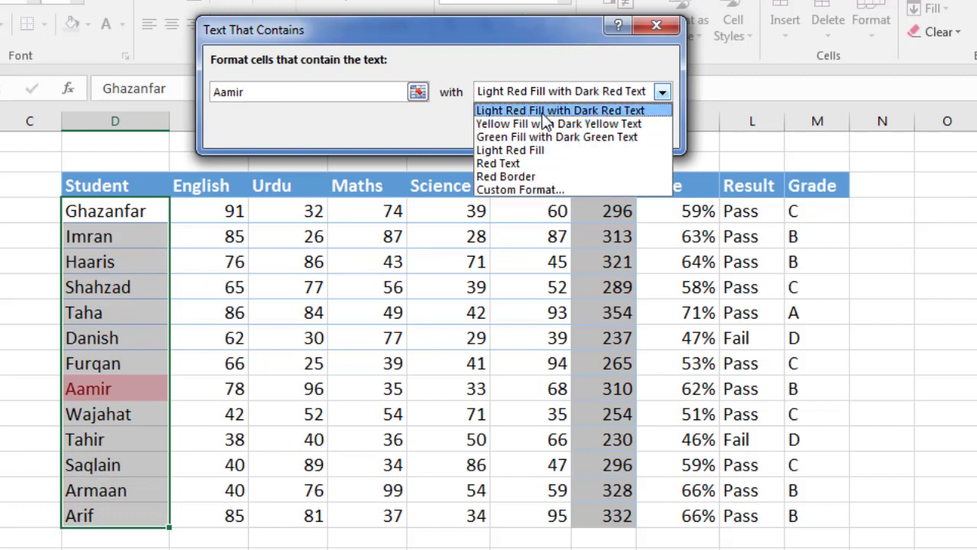
pyautogui.click(529, 191)
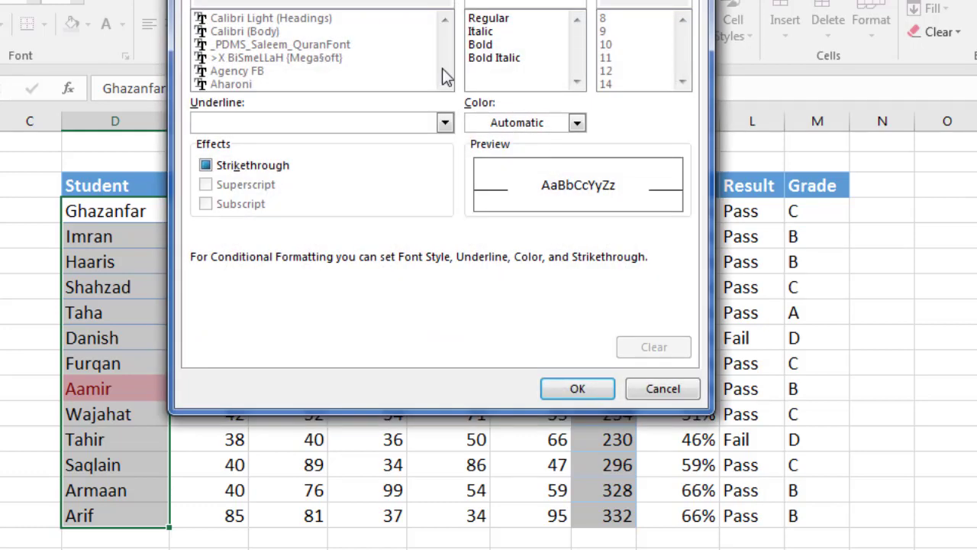
# - Look through the Number, Font, Border and Fill settings available for the rule's custom format
pyautogui.moveTo(317, 0); pyautogui.dragTo(441, 94)
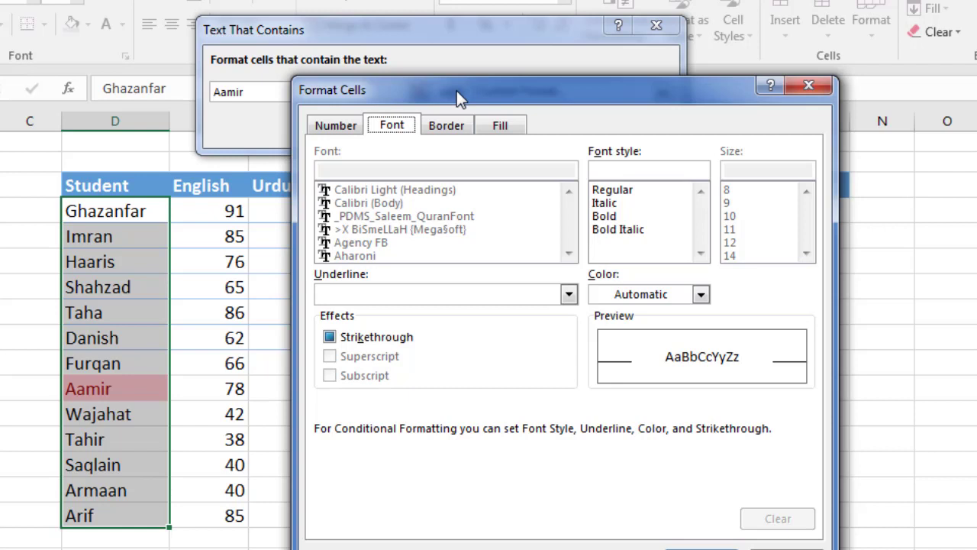
pyautogui.moveTo(457, 91); pyautogui.dragTo(486, 68)
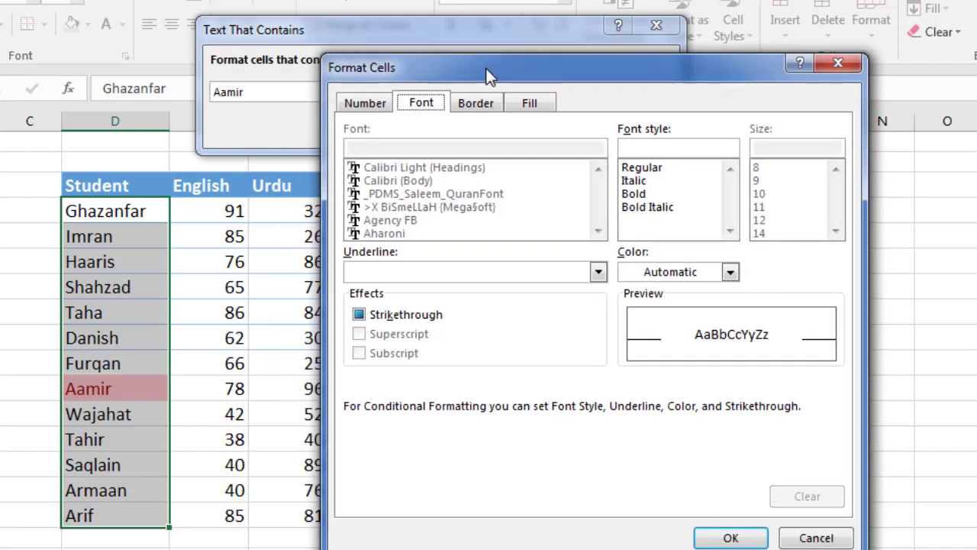
pyautogui.click(374, 110)
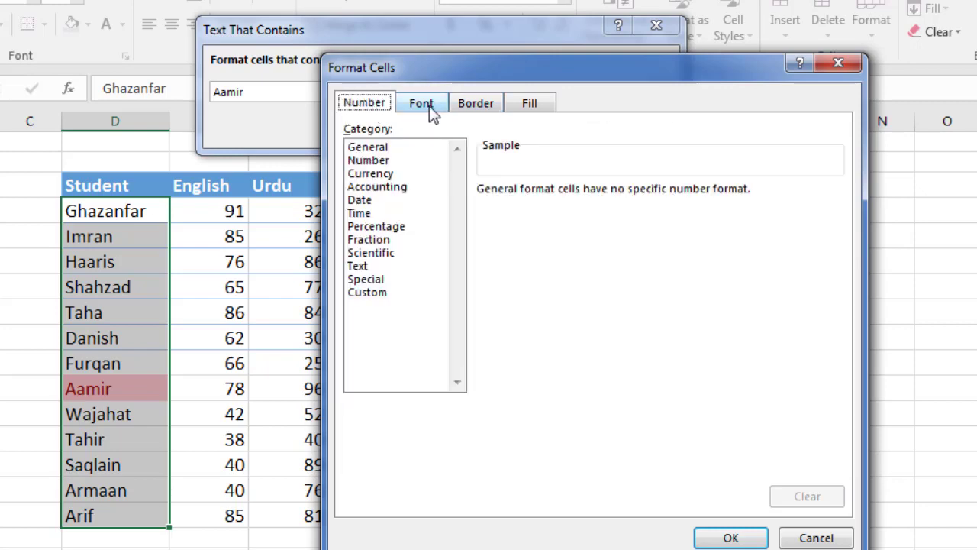
pyautogui.click(430, 109)
pyautogui.click(467, 105)
pyautogui.click(527, 103)
pyautogui.click(420, 103)
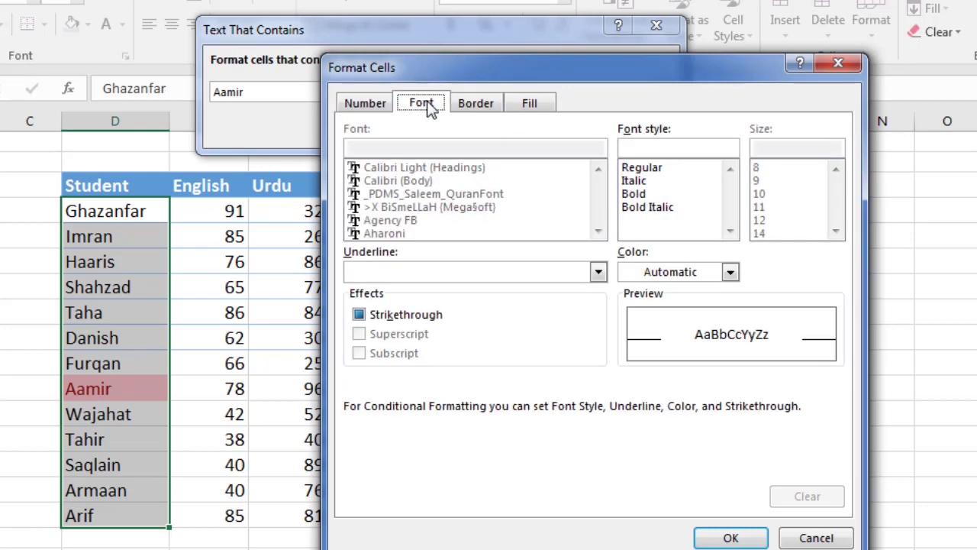
# - Set the custom format to a light blue fill and apply the text rule to the student names
pyautogui.click(531, 102)
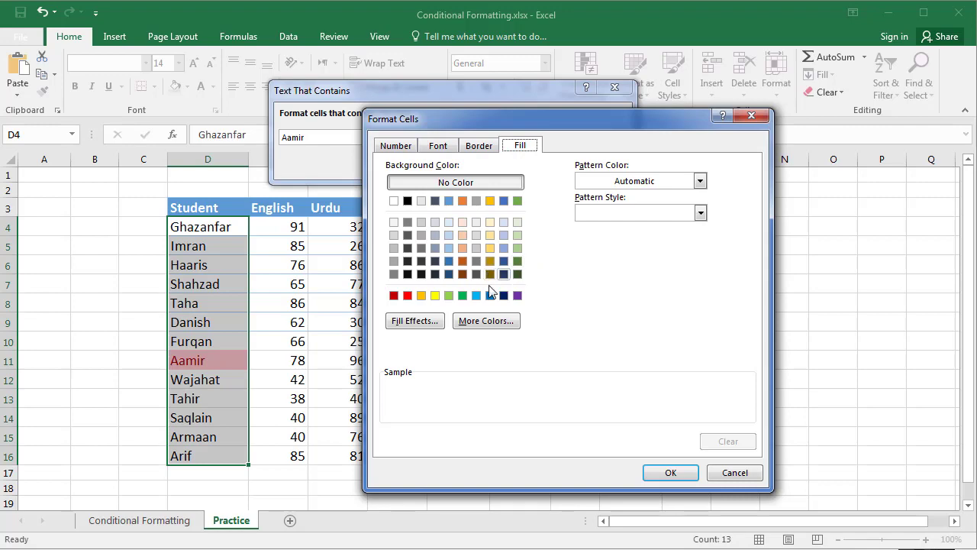
pyautogui.click(476, 295)
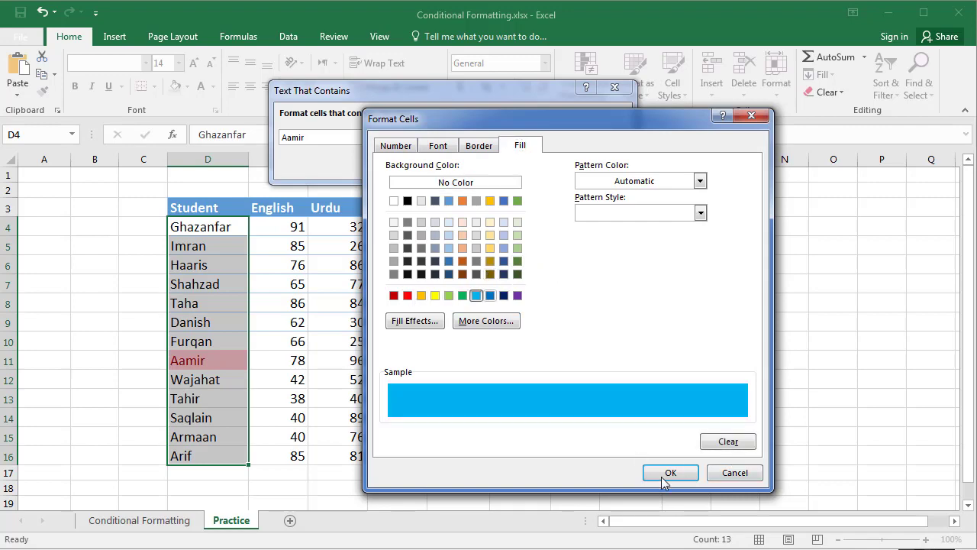
pyautogui.click(667, 474)
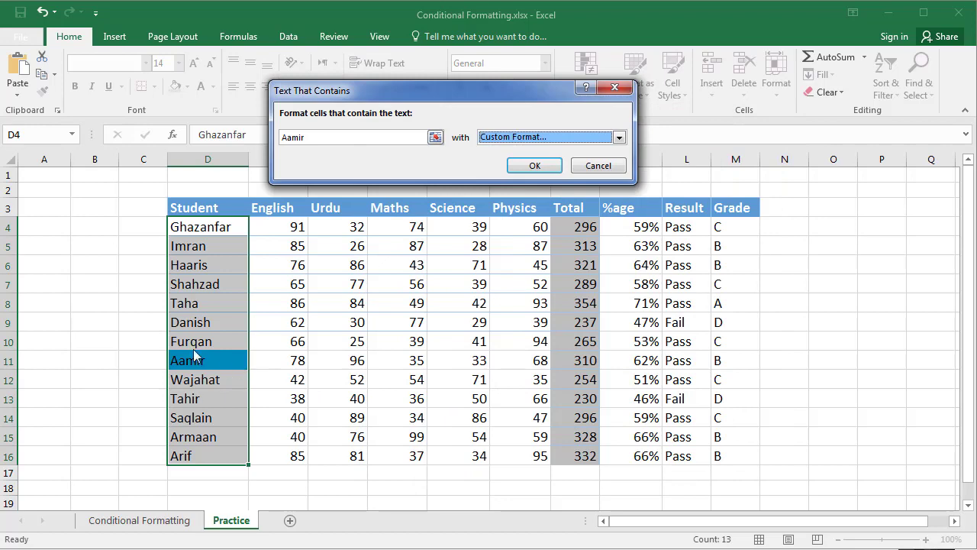
pyautogui.click(550, 166)
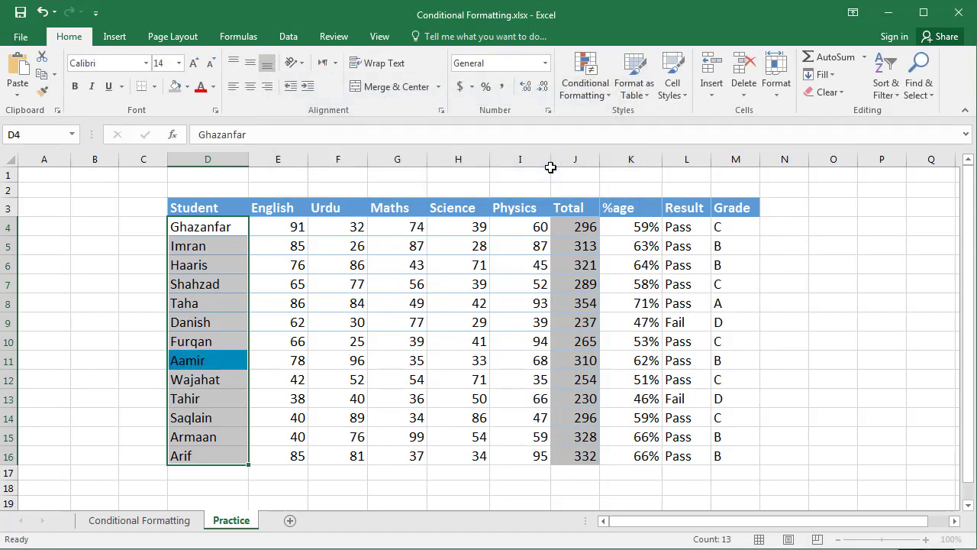
# - Undo the Text That Contains rule on the student names
pyautogui.click(374, 327)
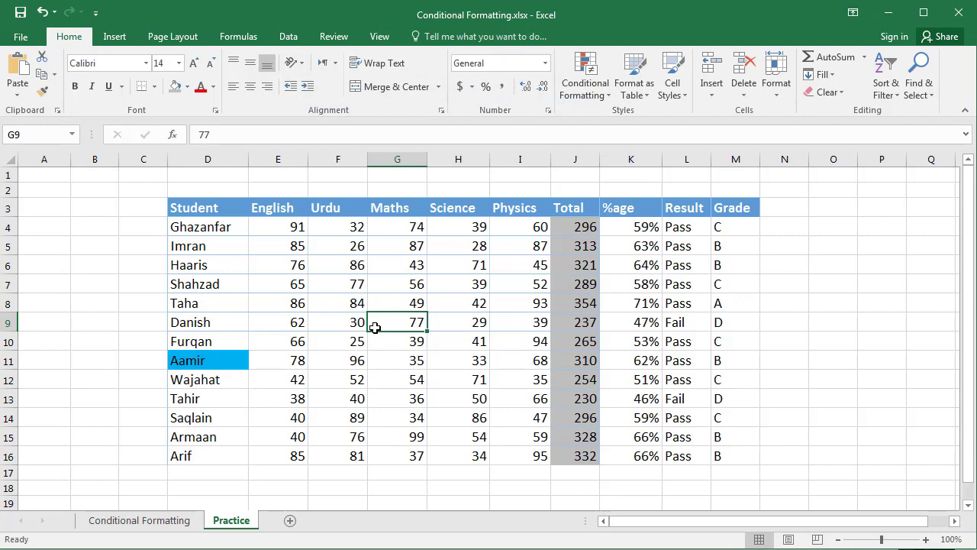
pyautogui.hotkey('ctrl', 'z')
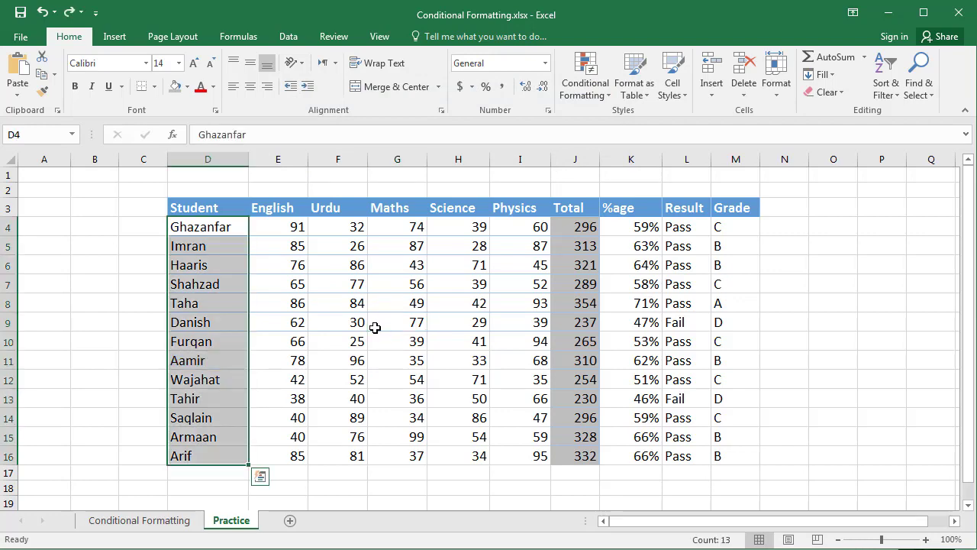
# - Add a Duplicate Values rule to the student names in D4:D16 with Light Red Fill with Dark Red Text
pyautogui.click(603, 96)
pyautogui.moveTo(637, 119)
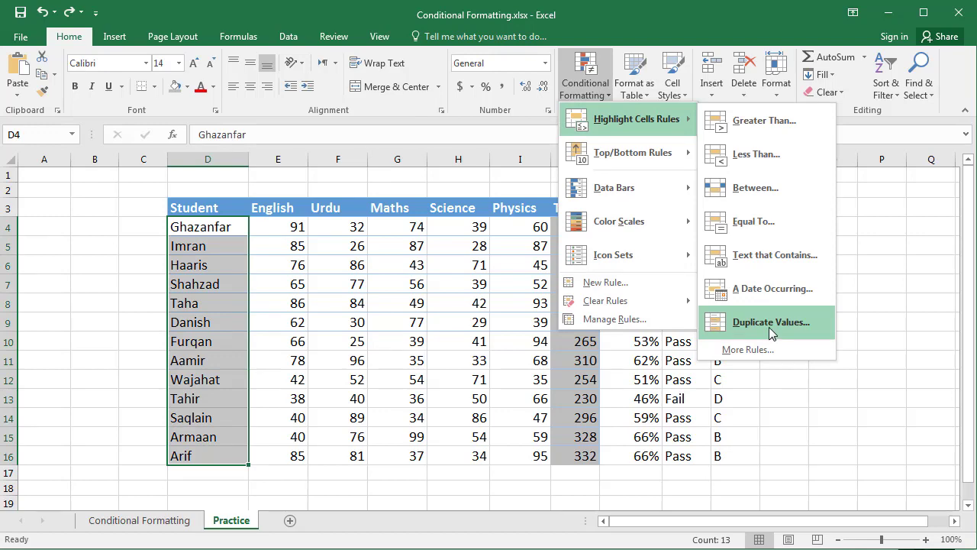
pyautogui.click(769, 324)
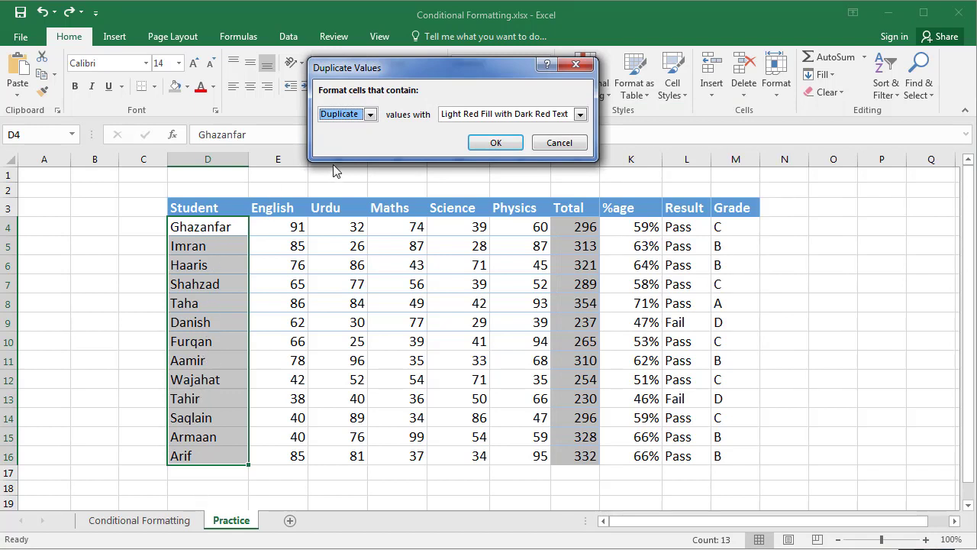
pyautogui.click(370, 114)
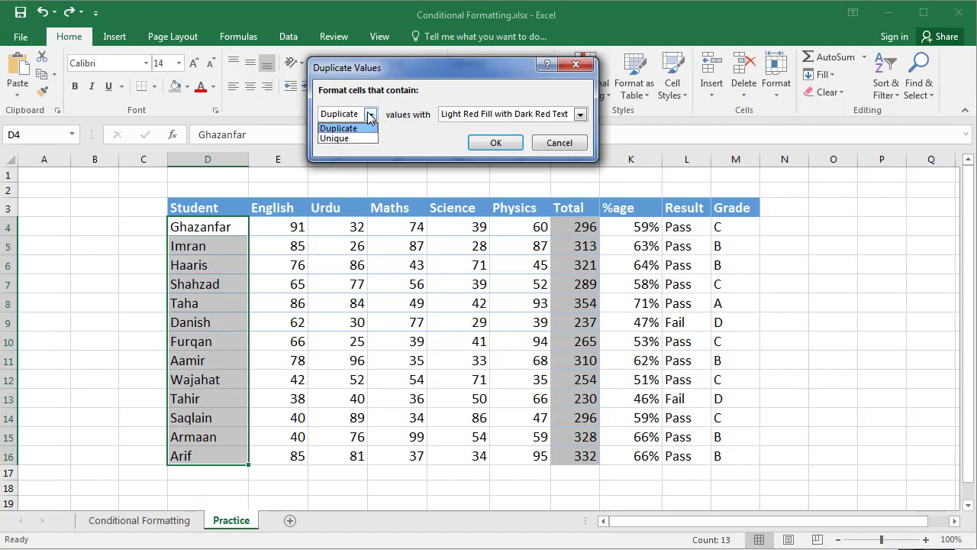
pyautogui.click(369, 114)
pyautogui.click(564, 115)
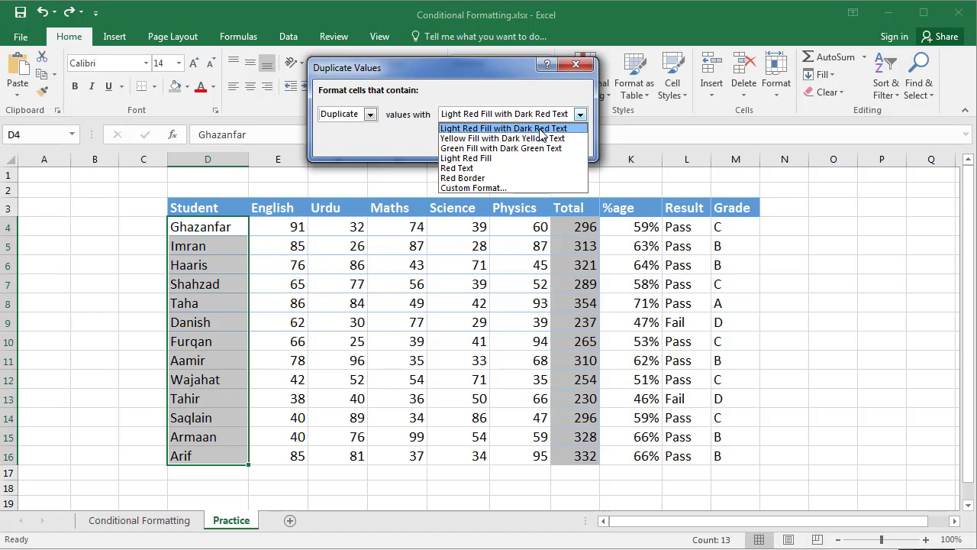
pyautogui.click(570, 130)
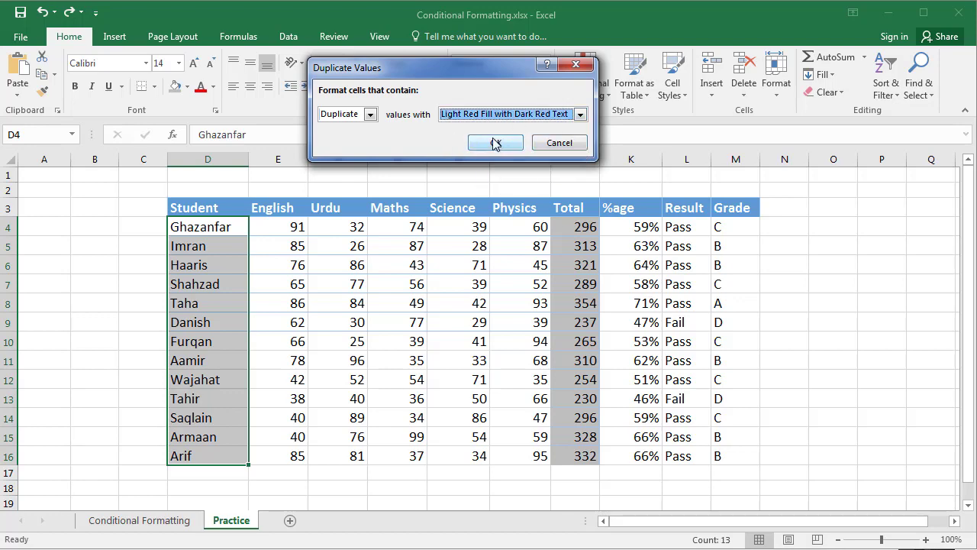
pyautogui.click(497, 142)
# - Add a Duplicate Values rule to the whole of column D with Light Red Fill with Dark Red Text
pyautogui.click(226, 230)
pyautogui.moveTo(226, 250); pyautogui.dragTo(219, 456)
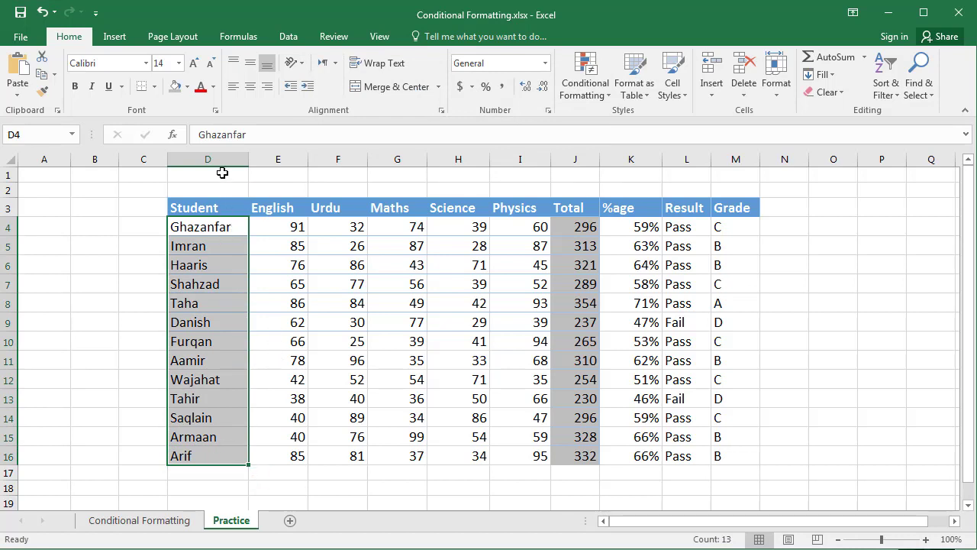
pyautogui.click(222, 163)
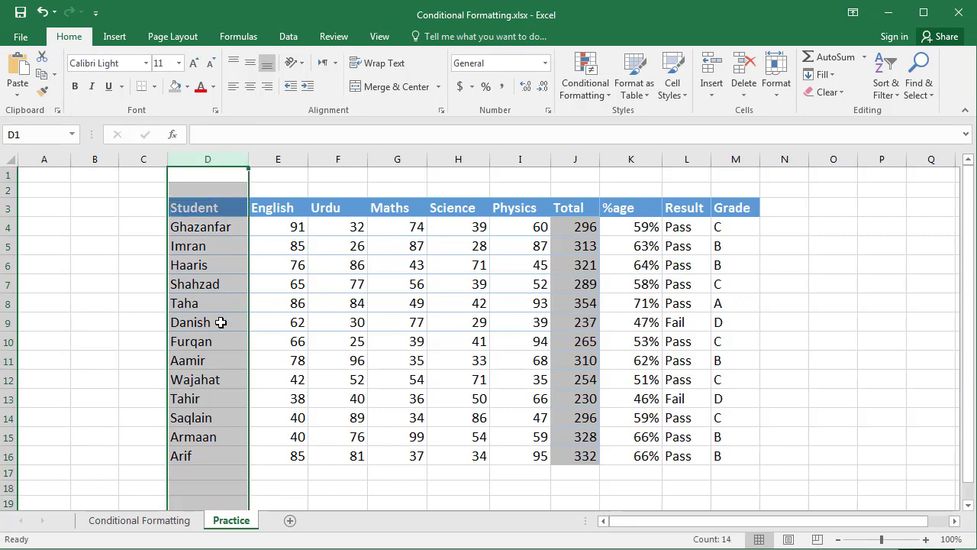
pyautogui.click(585, 85)
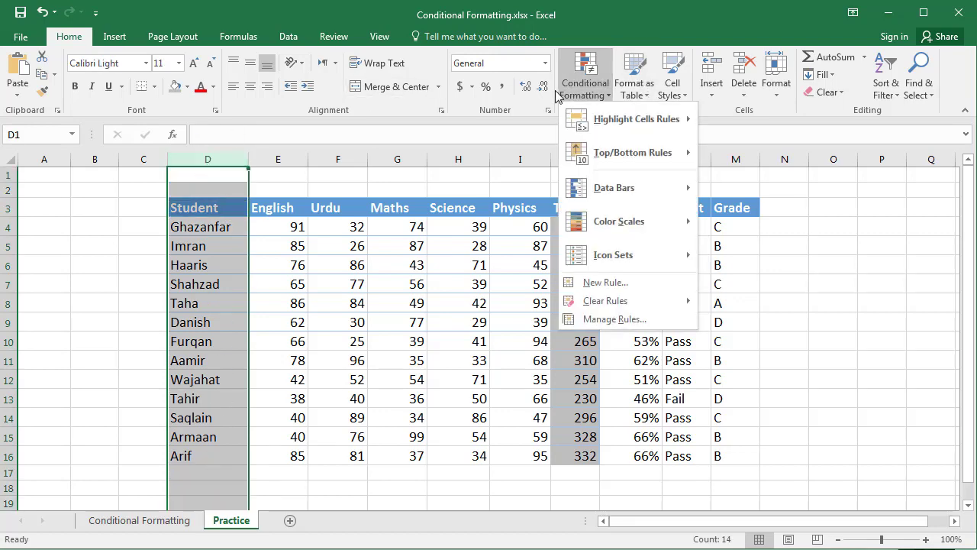
pyautogui.moveTo(631, 126)
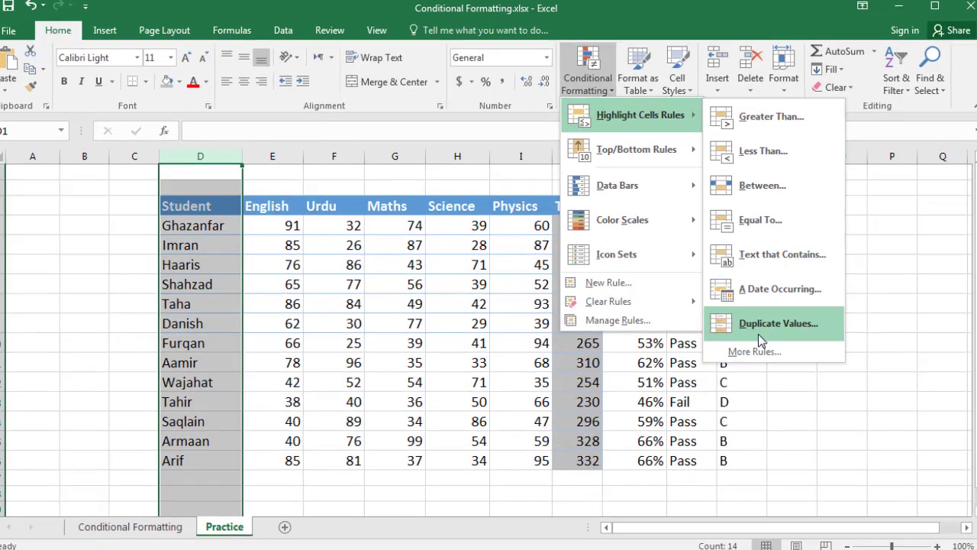
pyautogui.click(768, 322)
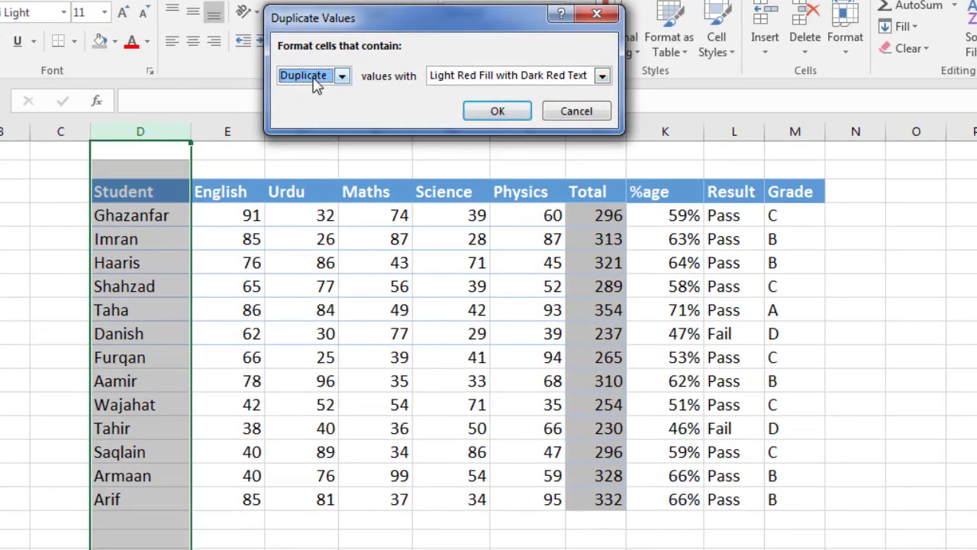
pyautogui.click(489, 111)
pyautogui.click(131, 378)
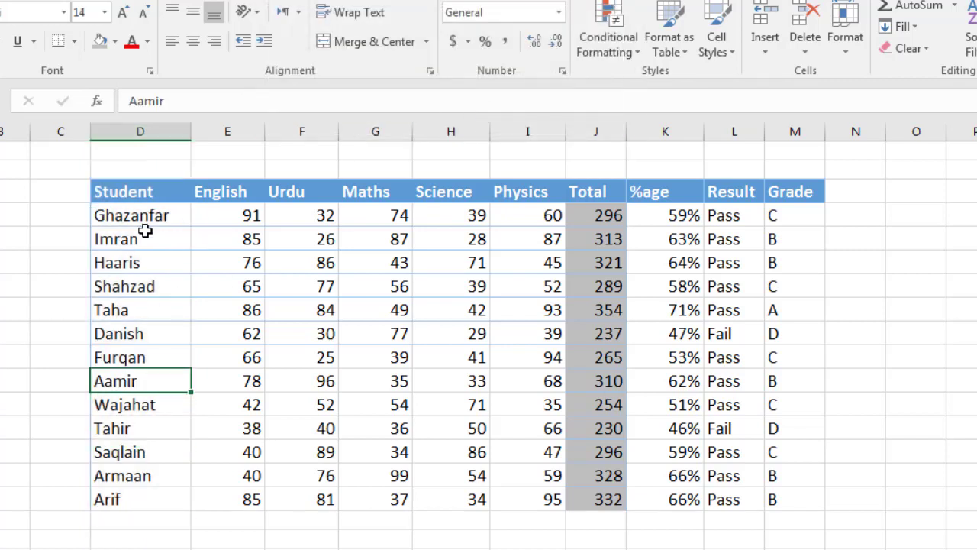
pyautogui.click(142, 220)
pyautogui.moveTo(145, 270); pyautogui.dragTo(151, 502)
pyautogui.click(140, 405)
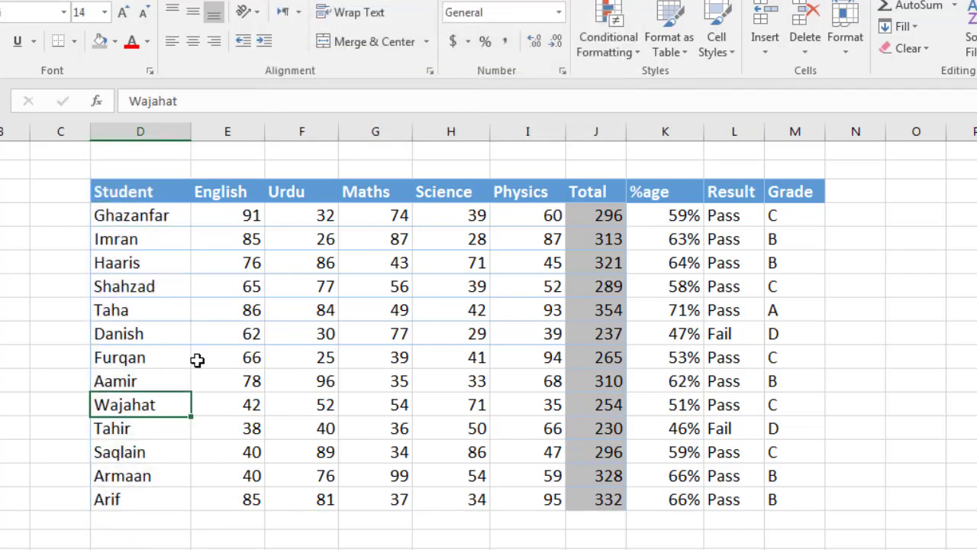
# - Enter the student name from D5 again in D17 to test the duplicate rule, and compare both cells
pyautogui.click(139, 521)
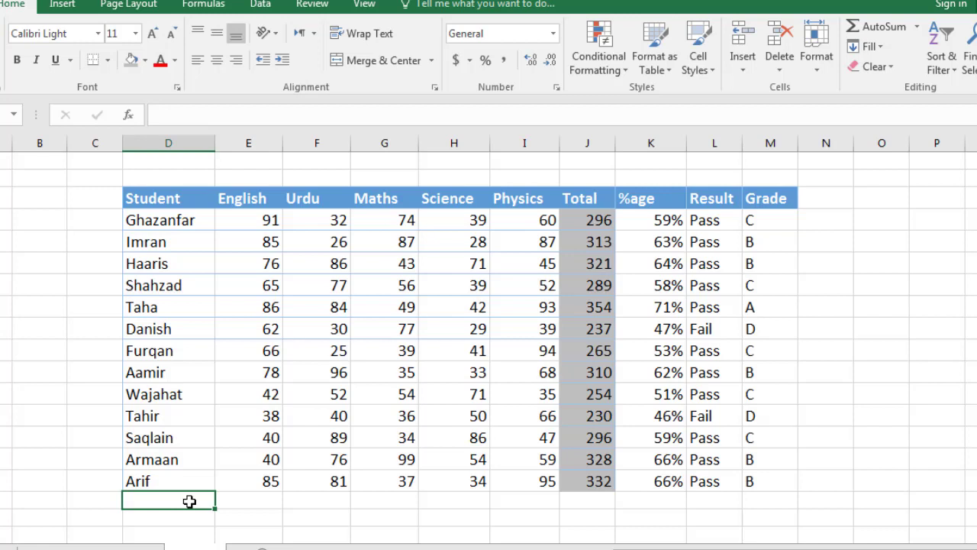
pyautogui.write('Imr')
pyautogui.press('Tab')
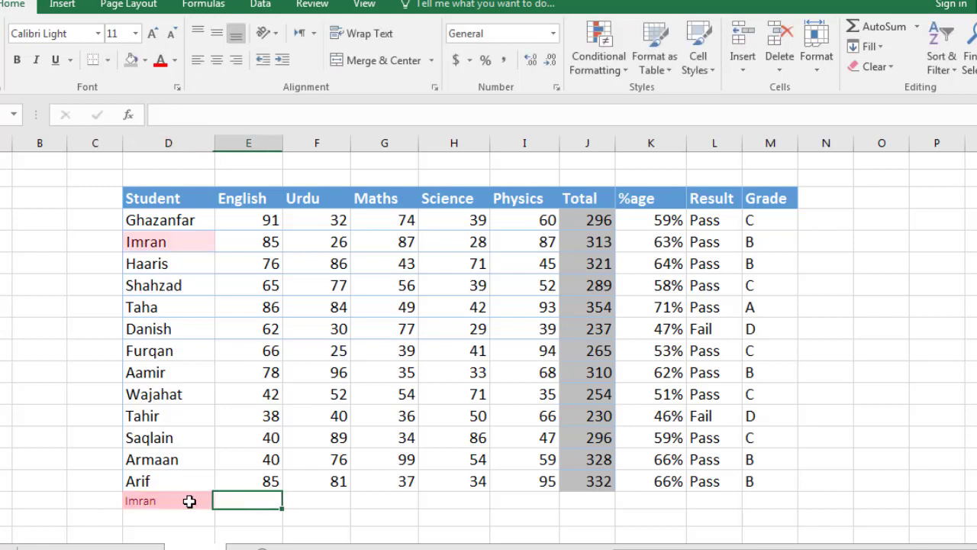
pyautogui.click(194, 244)
pyautogui.click(169, 503)
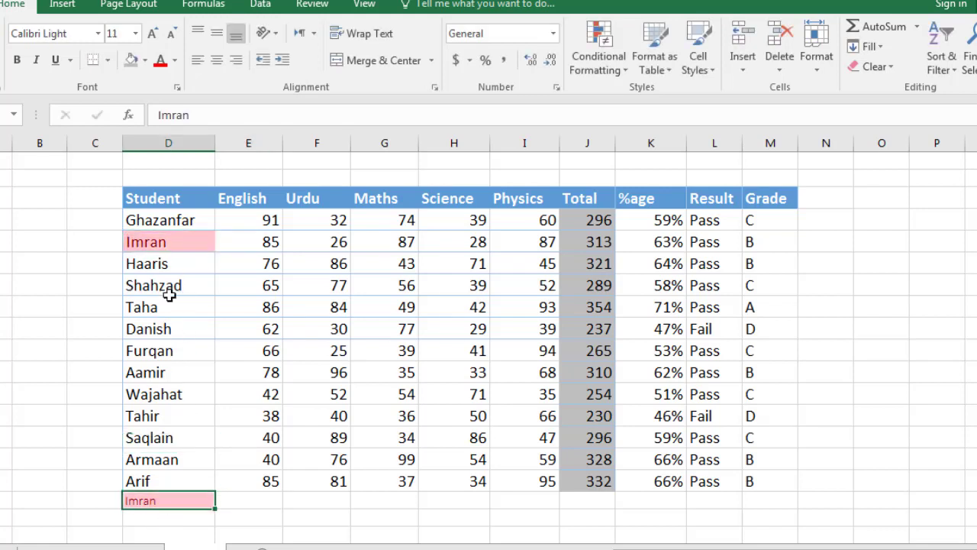
pyautogui.click(183, 241)
pyautogui.click(175, 503)
# - Enter the student name from D16 again in D18, all in lowercase, and go back to the original cell
pyautogui.click(172, 518)
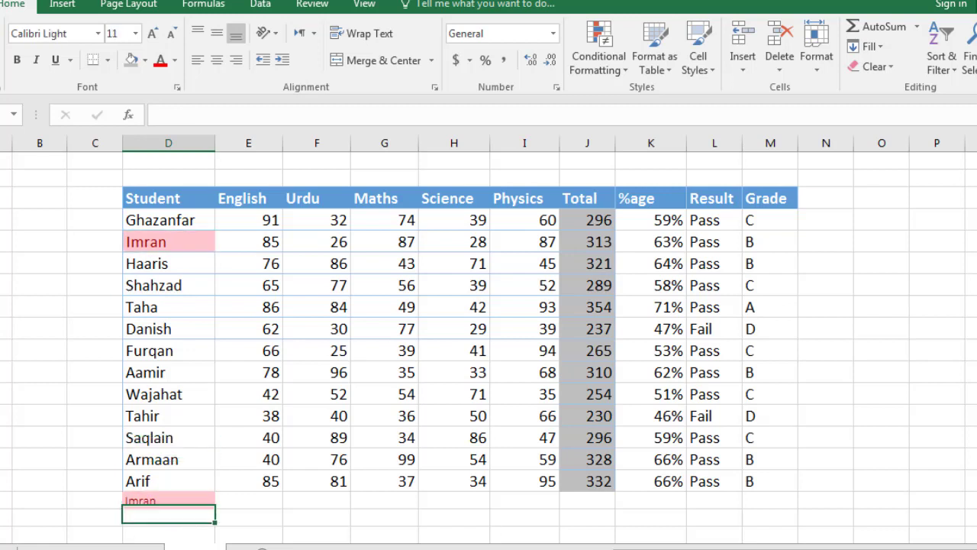
pyautogui.write('arif')
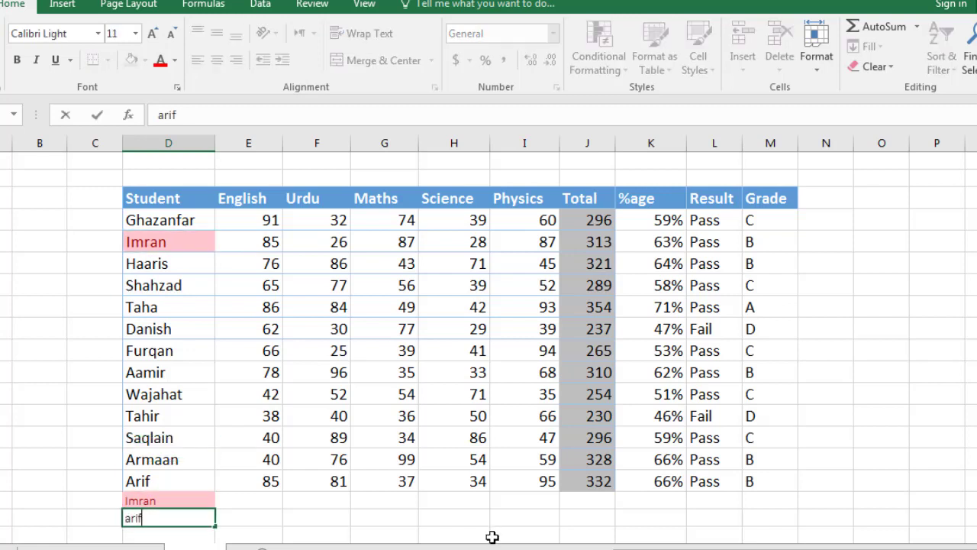
pyautogui.press('Tab')
pyautogui.press('Left')
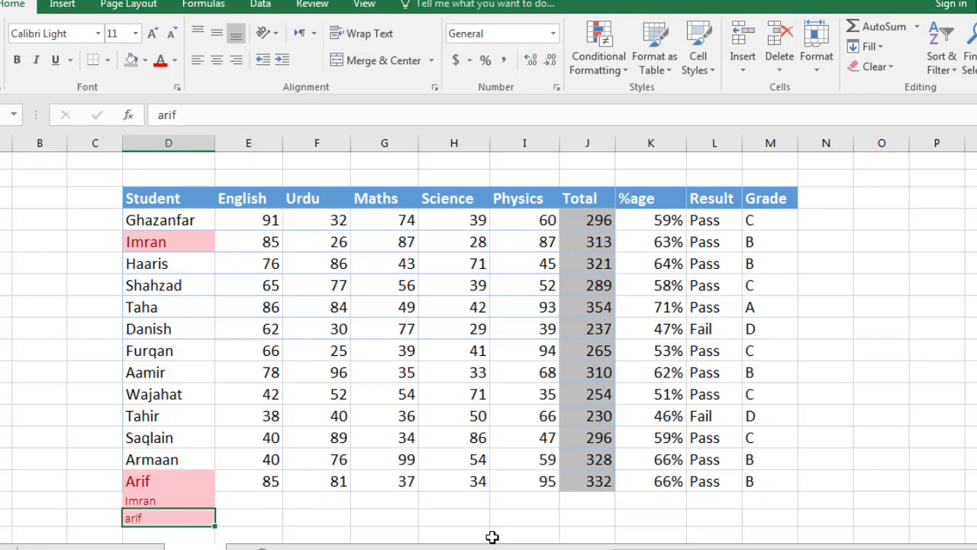
pyautogui.press('Up')
pyautogui.press('Up')
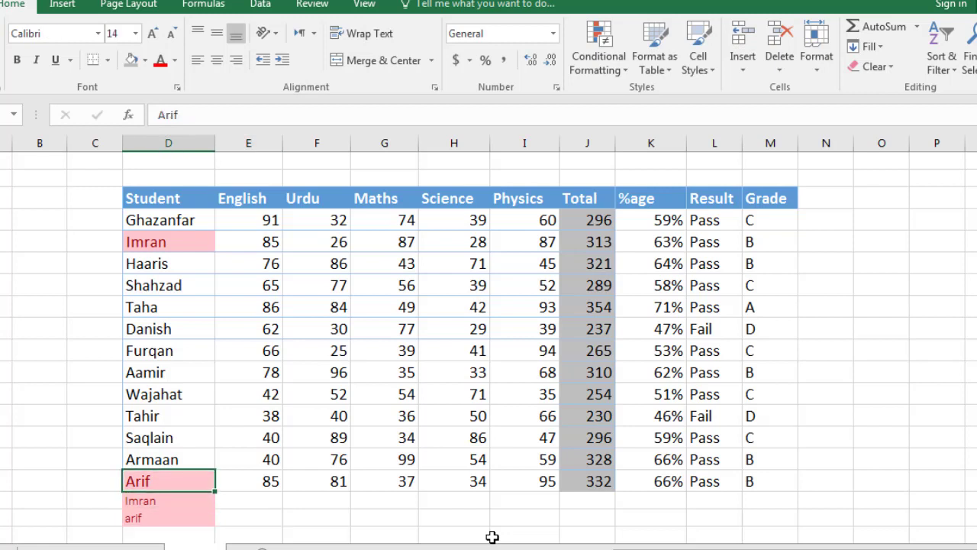
# - Preview a Duplicate Values rule set to Unique on the whole of column D, and cancel it without applying
pyautogui.click(179, 142)
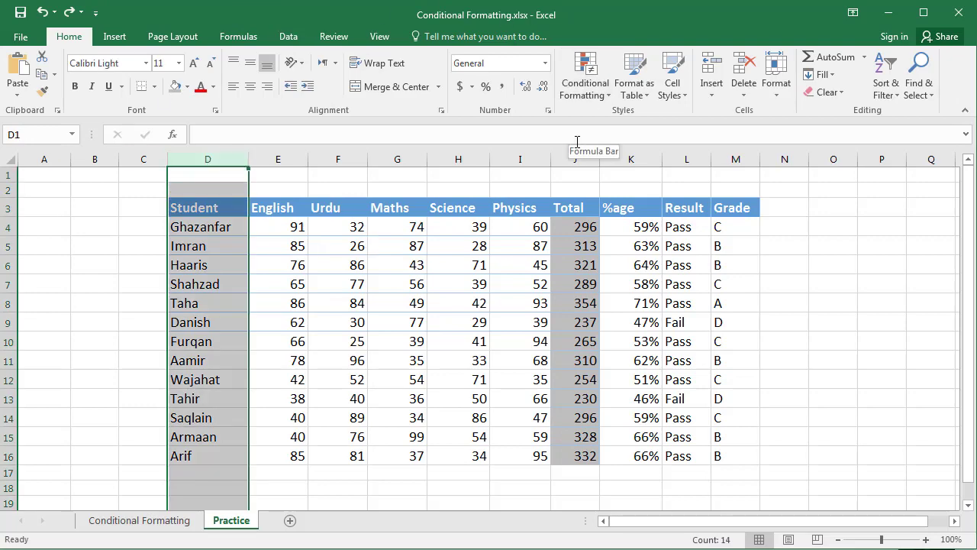
pyautogui.click(590, 85)
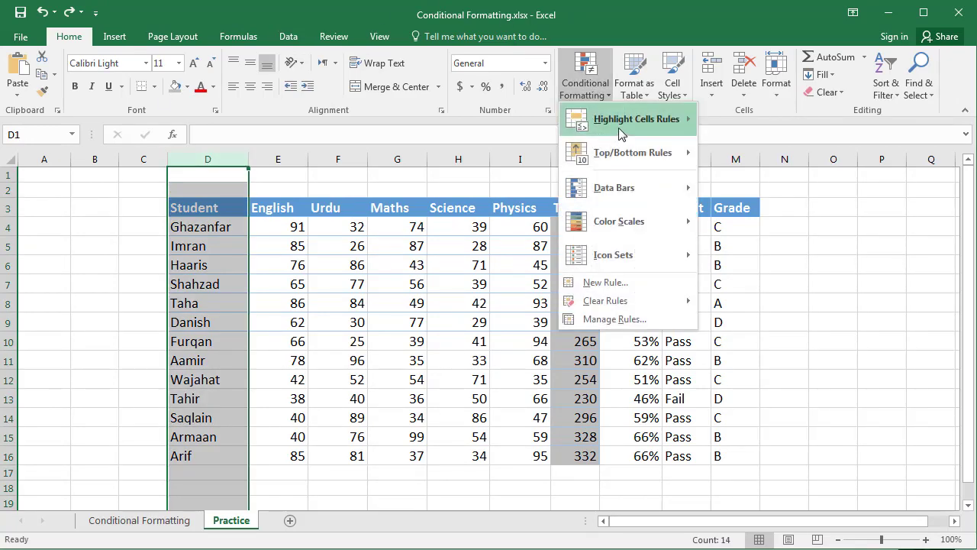
pyautogui.moveTo(618, 124)
pyautogui.click(801, 322)
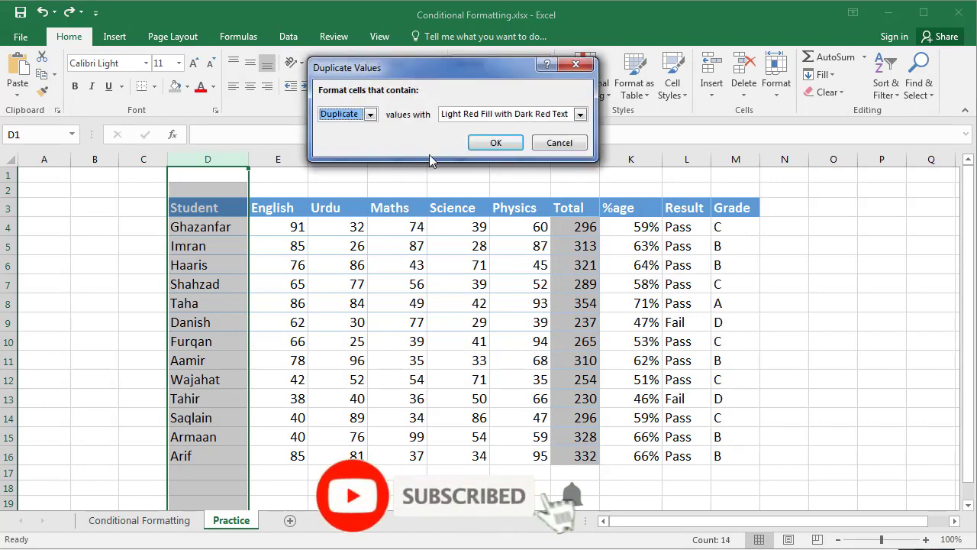
pyautogui.click(371, 115)
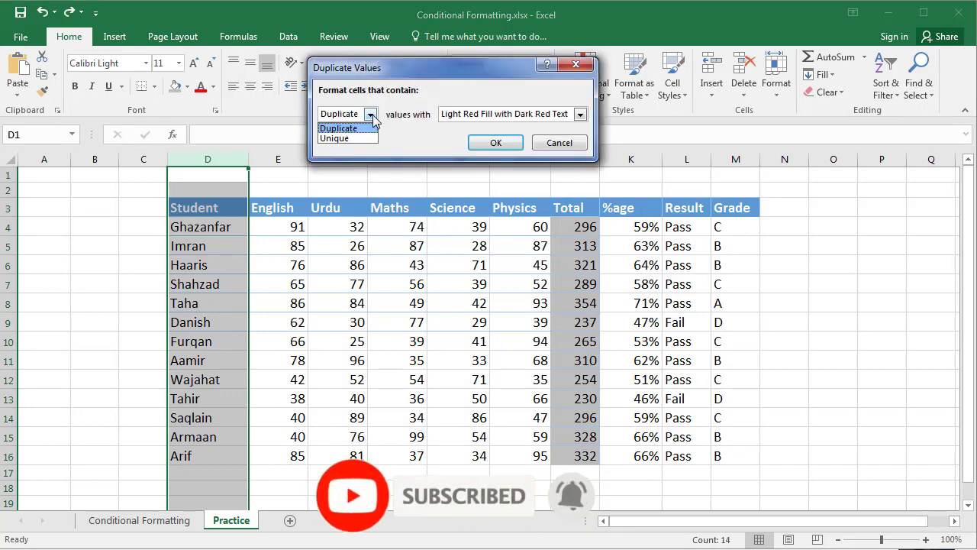
pyautogui.click(348, 138)
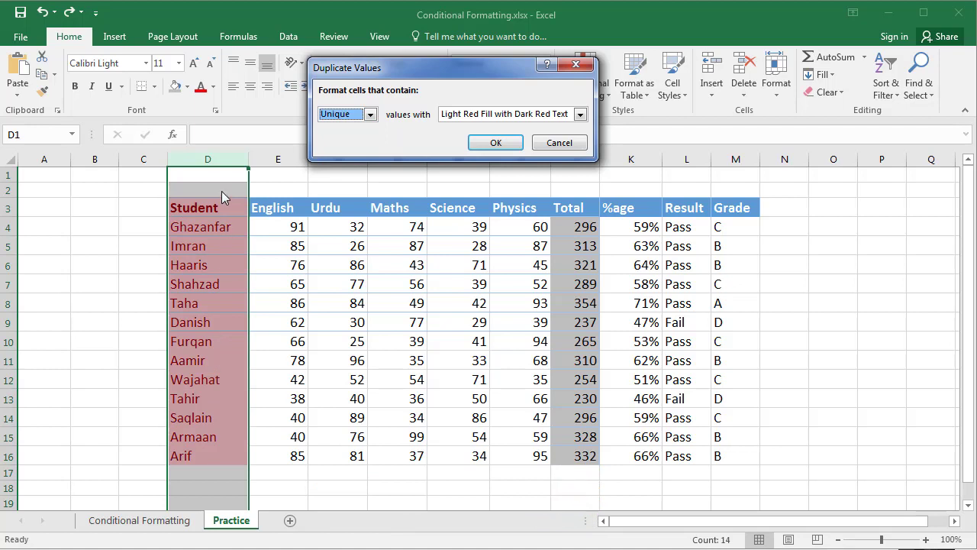
pyautogui.click(559, 144)
# - Add a Text That Contains rule for "Fail" to the results in L4:L16 with Light Red Fill with Dark Red Text
pyautogui.moveTo(686, 227); pyautogui.dragTo(687, 456)
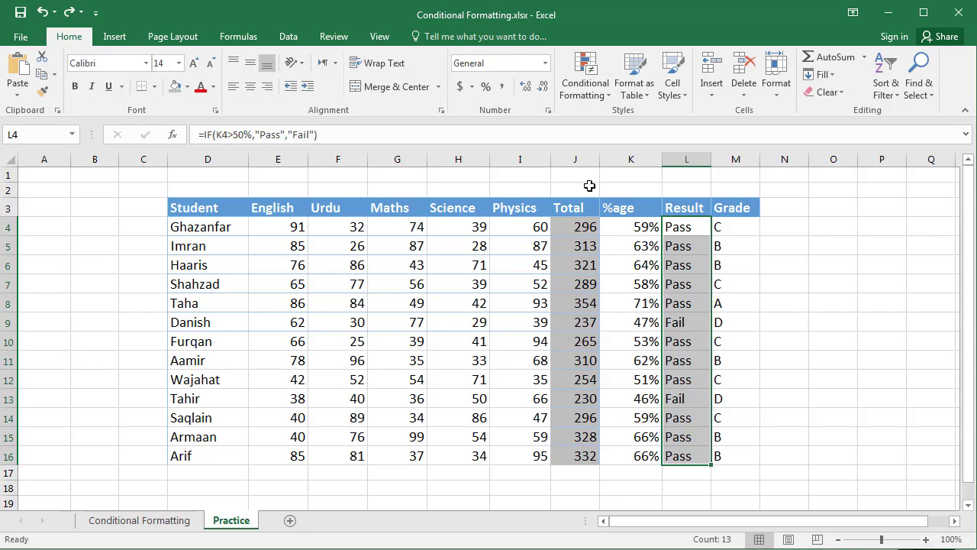
pyautogui.click(597, 98)
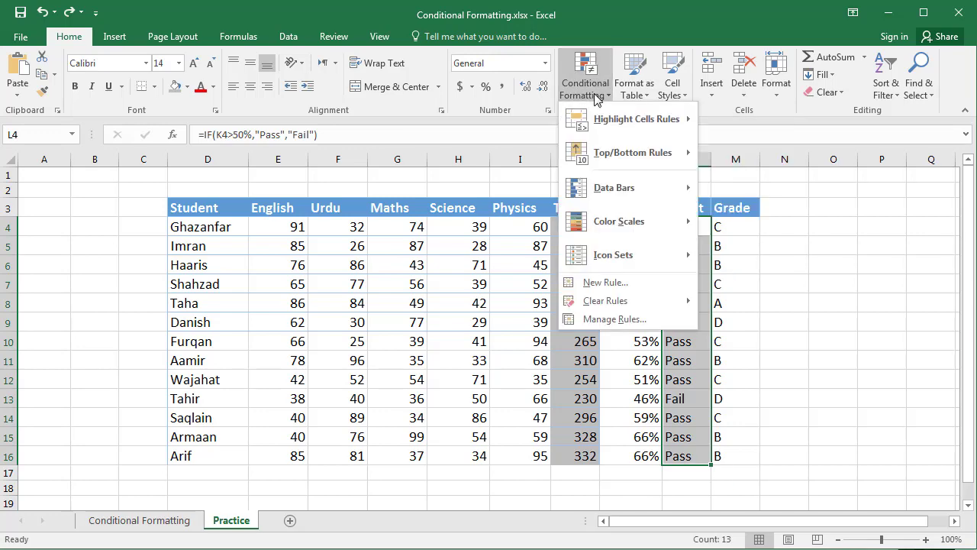
pyautogui.moveTo(600, 120)
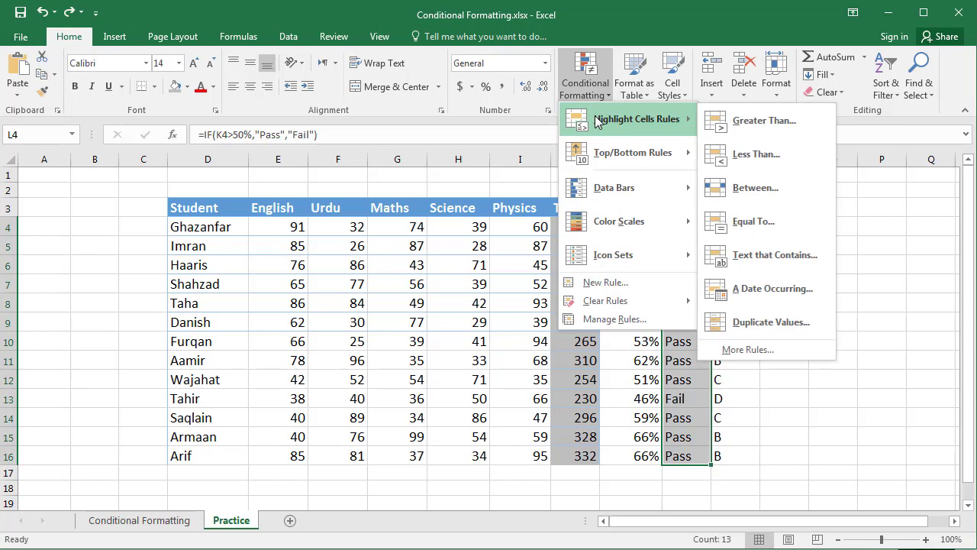
pyautogui.click(793, 260)
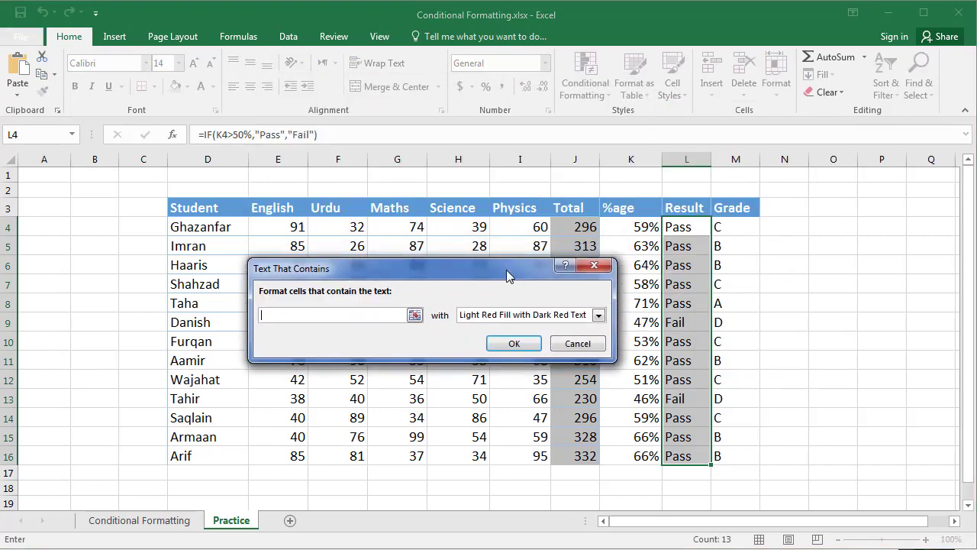
pyautogui.write('Fail')
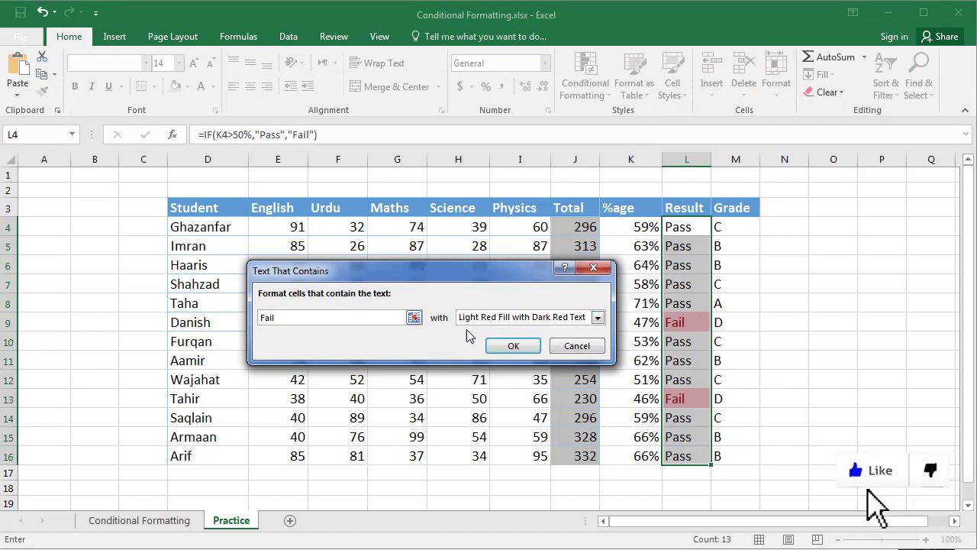
pyautogui.click(513, 346)
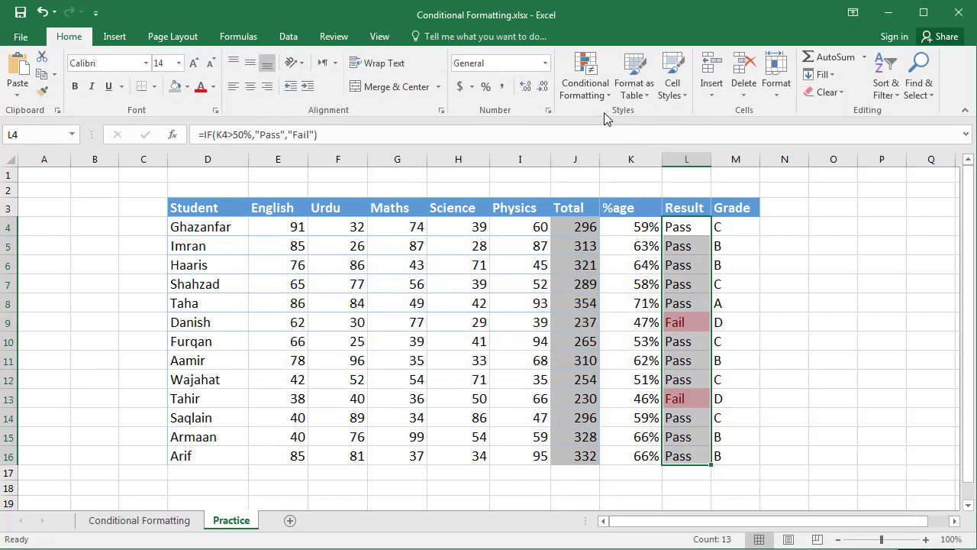
# - Add a Text That Contains rule for "Pass" to L4:L16 with Green Fill with Dark Green Text, and check the Result cells
pyautogui.click(585, 84)
pyautogui.moveTo(693, 127)
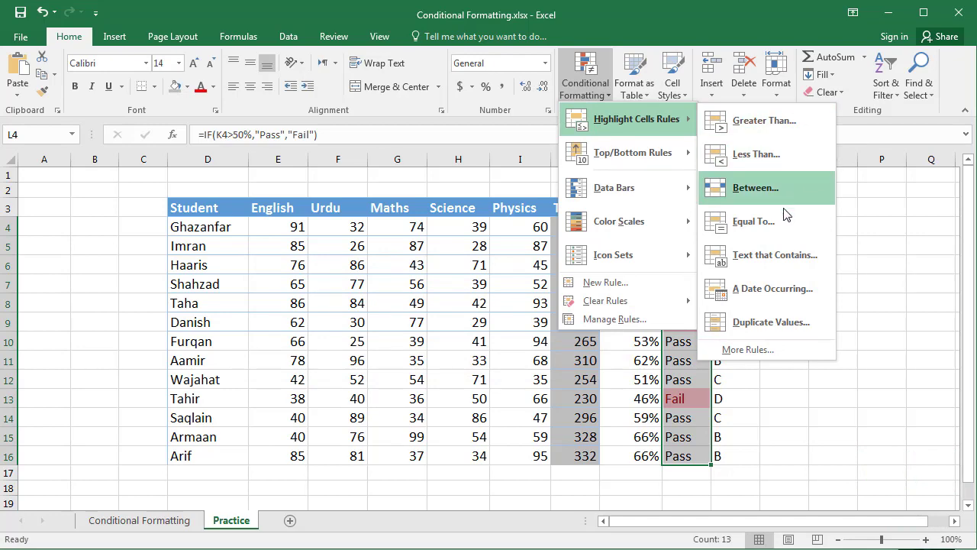
pyautogui.click(778, 257)
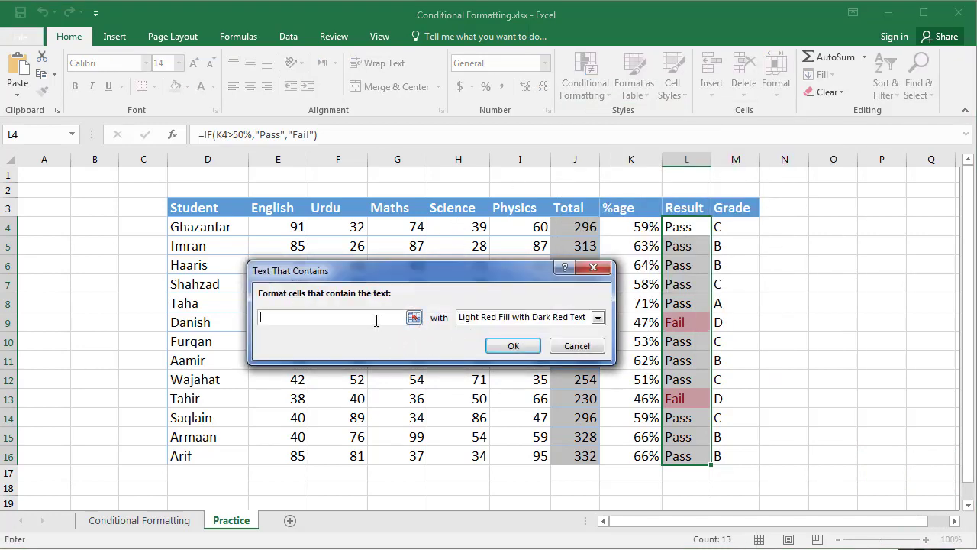
pyautogui.write('Pass')
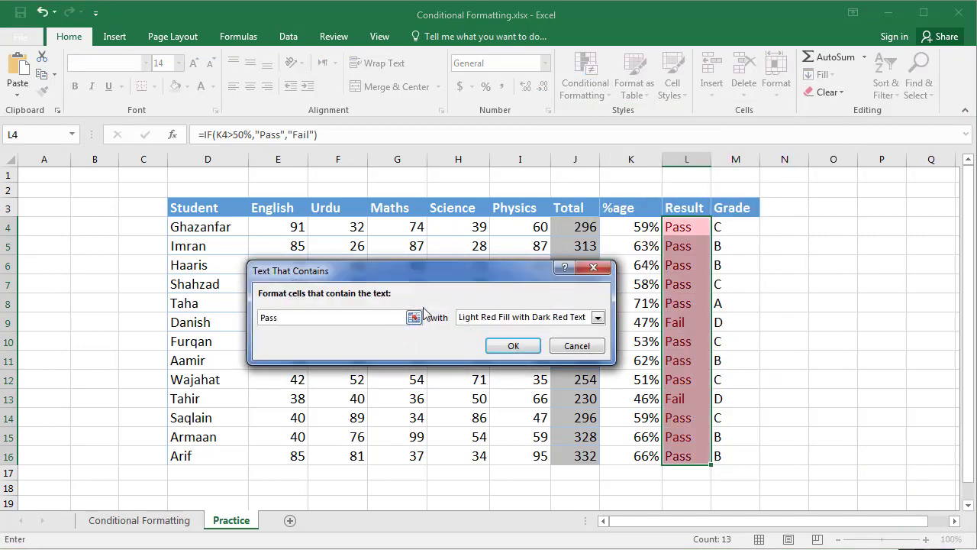
pyautogui.click(598, 318)
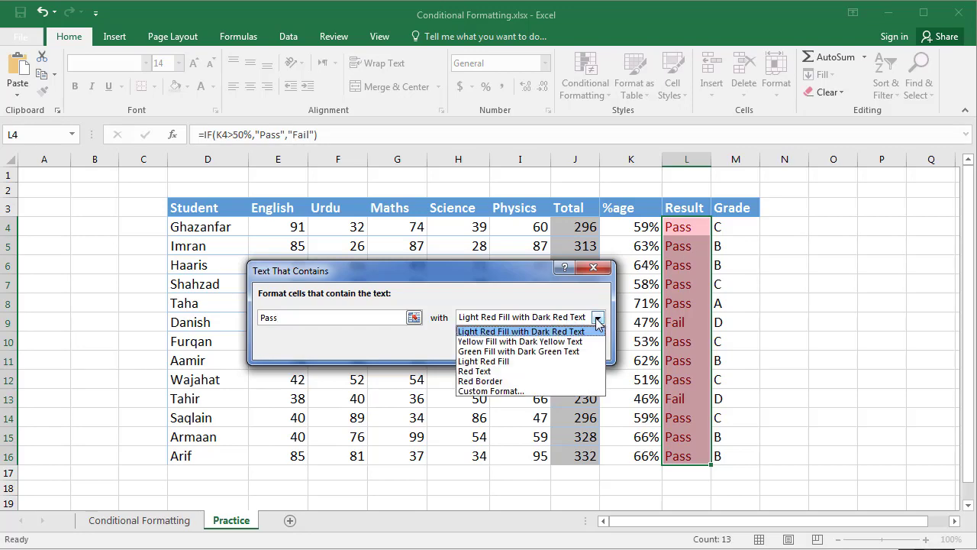
pyautogui.click(547, 353)
pyautogui.click(506, 348)
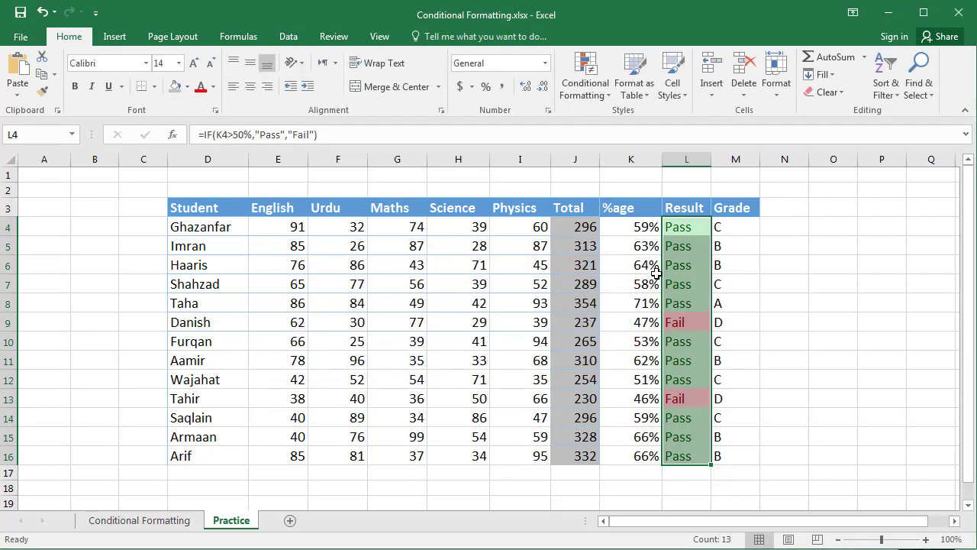
pyautogui.click(684, 265)
pyautogui.click(688, 226)
pyautogui.click(682, 322)
pyautogui.click(690, 285)
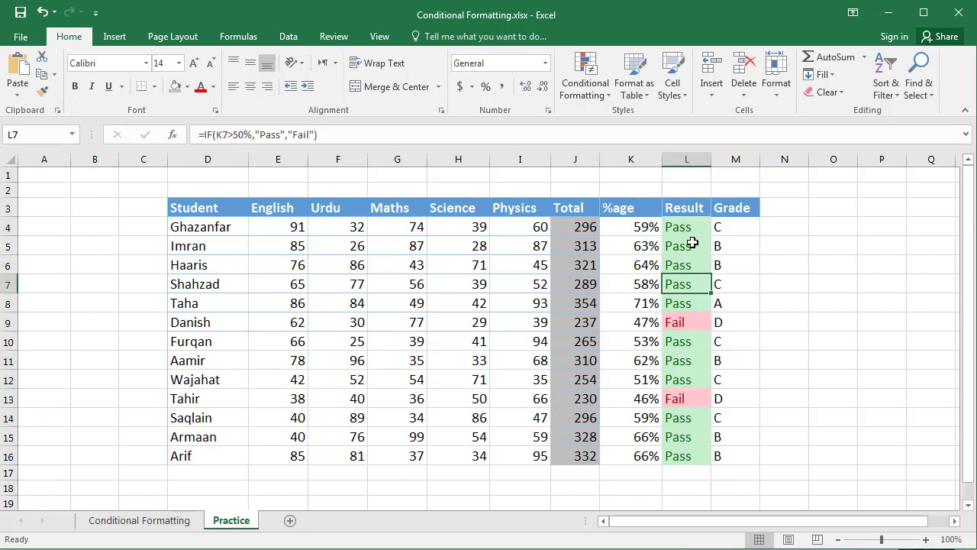
pyautogui.click(690, 225)
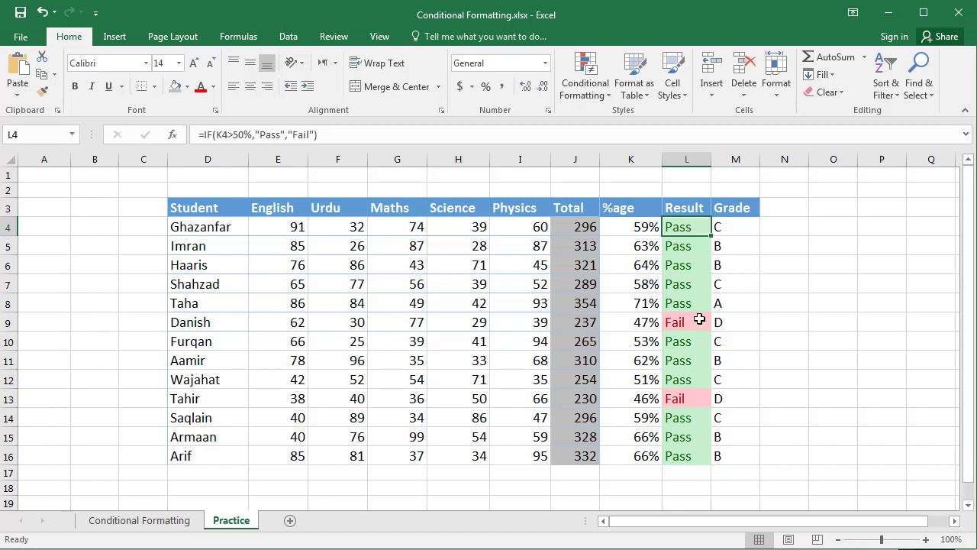
# - Add a Top 10 Items rule to the marks in E4:I16 with Light Red Fill with Dark Red Text, and check the highlighted marks
pyautogui.moveTo(279, 227); pyautogui.dragTo(511, 456)
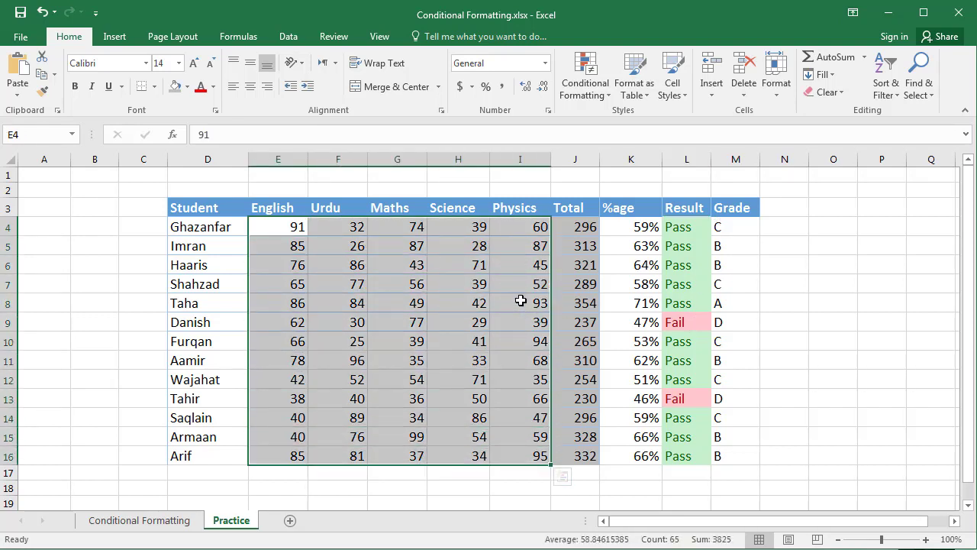
pyautogui.click(595, 98)
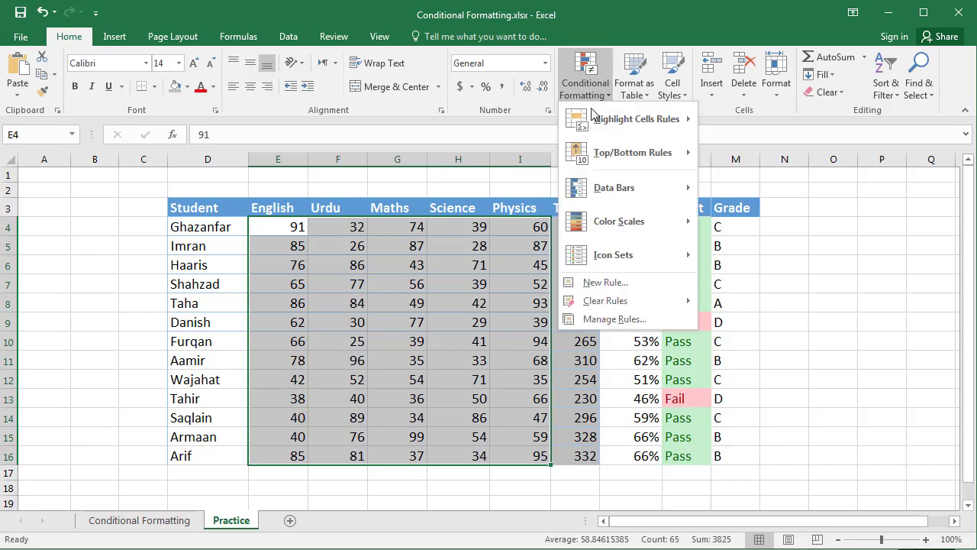
pyautogui.moveTo(600, 156)
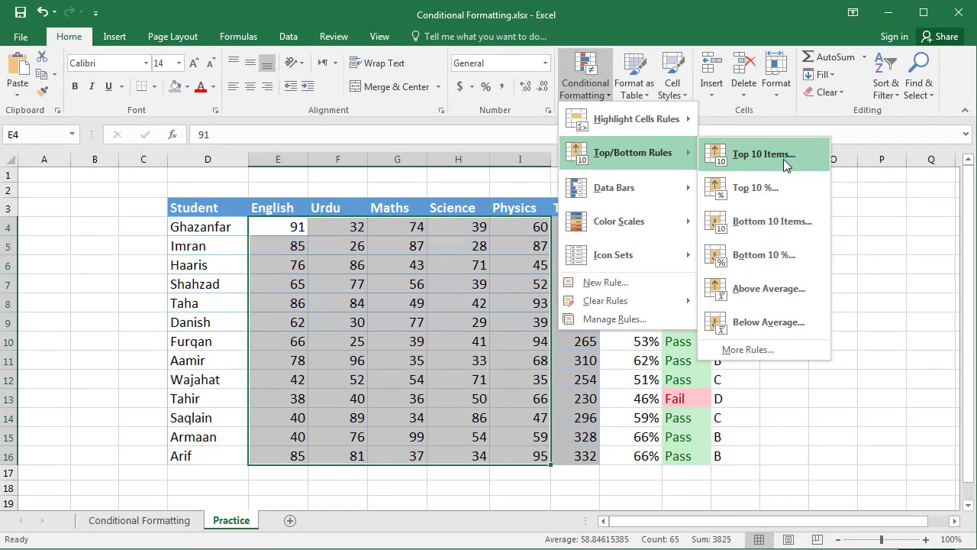
pyautogui.click(787, 155)
pyautogui.moveTo(389, 253); pyautogui.dragTo(750, 177)
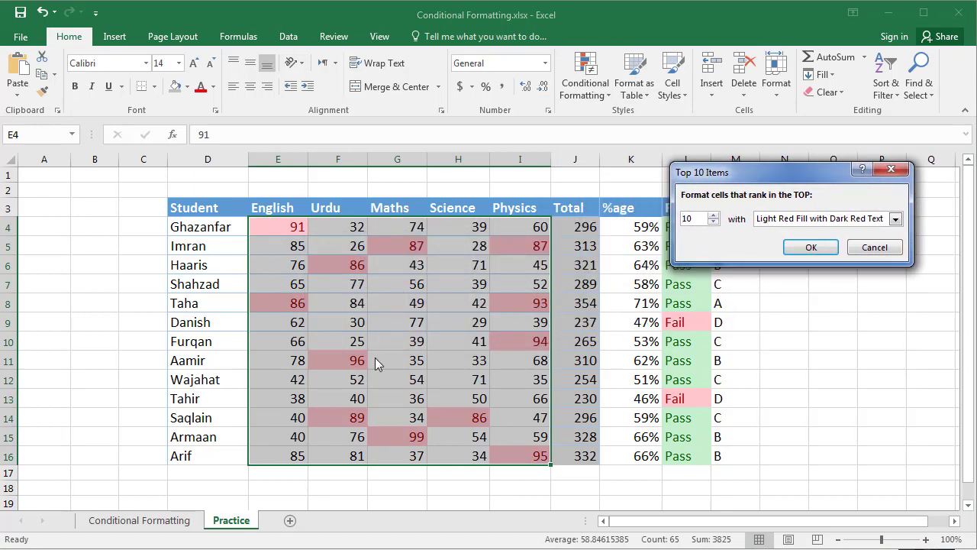
pyautogui.click(812, 247)
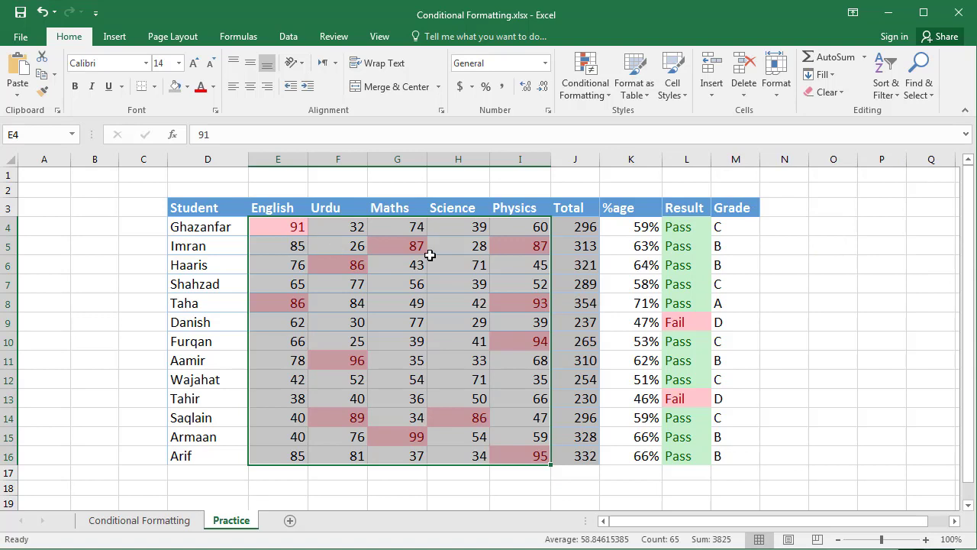
pyautogui.click(339, 265)
pyautogui.click(277, 303)
pyautogui.click(339, 265)
pyautogui.click(286, 232)
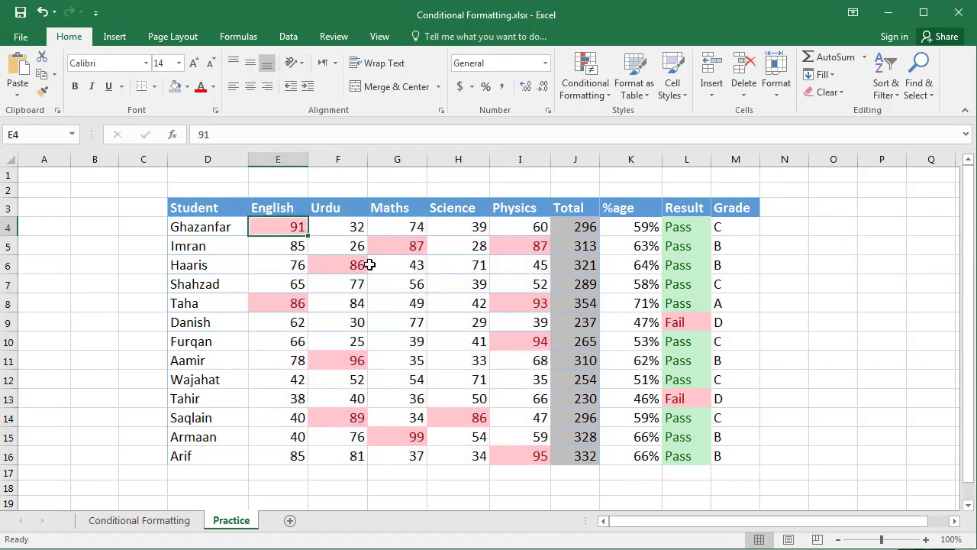
pyautogui.click(372, 264)
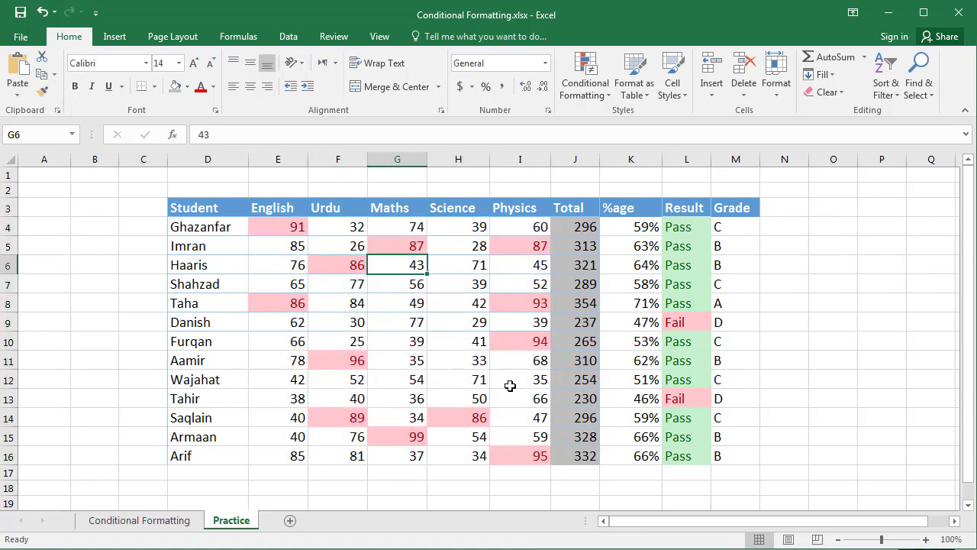
pyautogui.click(459, 417)
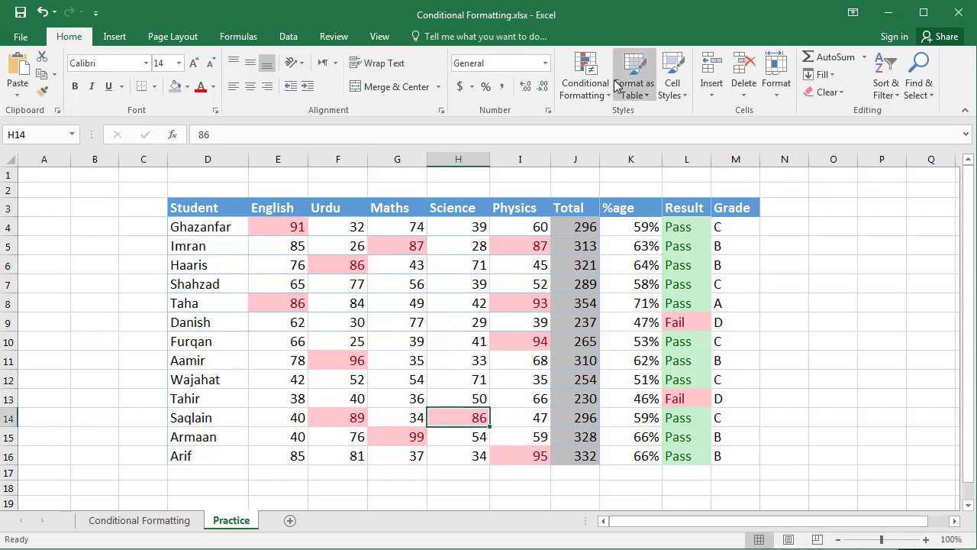
# - Add a Bottom 10 Items rule to the marks in E4:I16 with Yellow Fill with Dark Yellow Text
pyautogui.moveTo(270, 224); pyautogui.dragTo(541, 456)
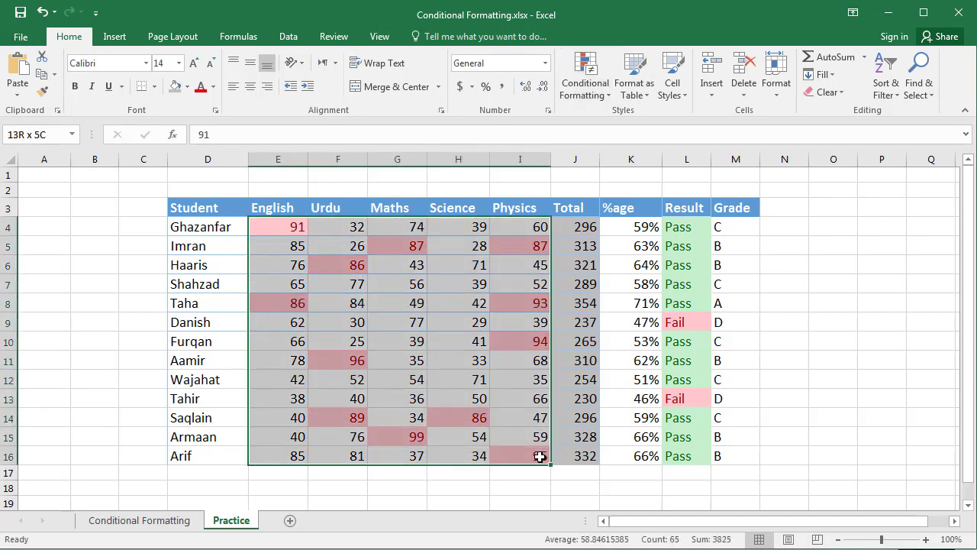
pyautogui.click(586, 76)
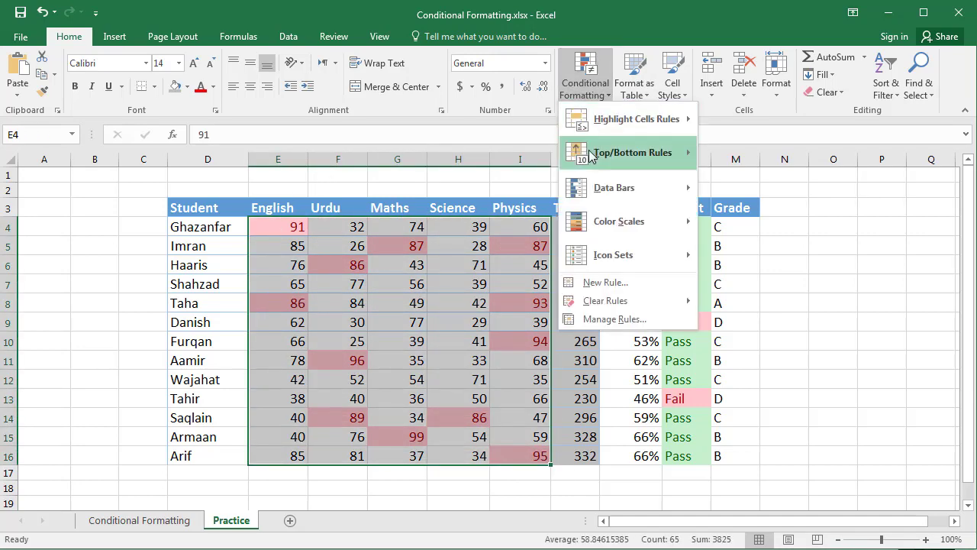
pyautogui.moveTo(649, 153)
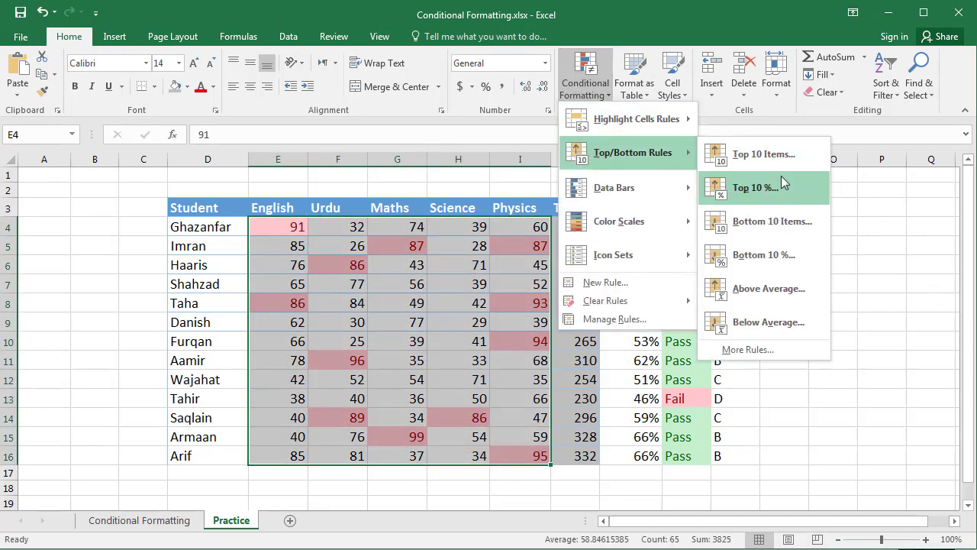
pyautogui.click(789, 227)
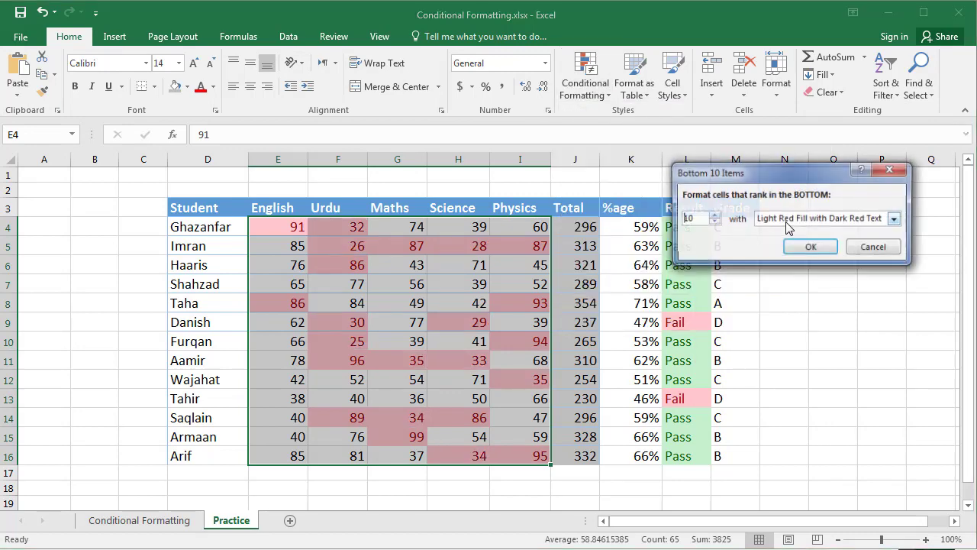
pyautogui.click(857, 221)
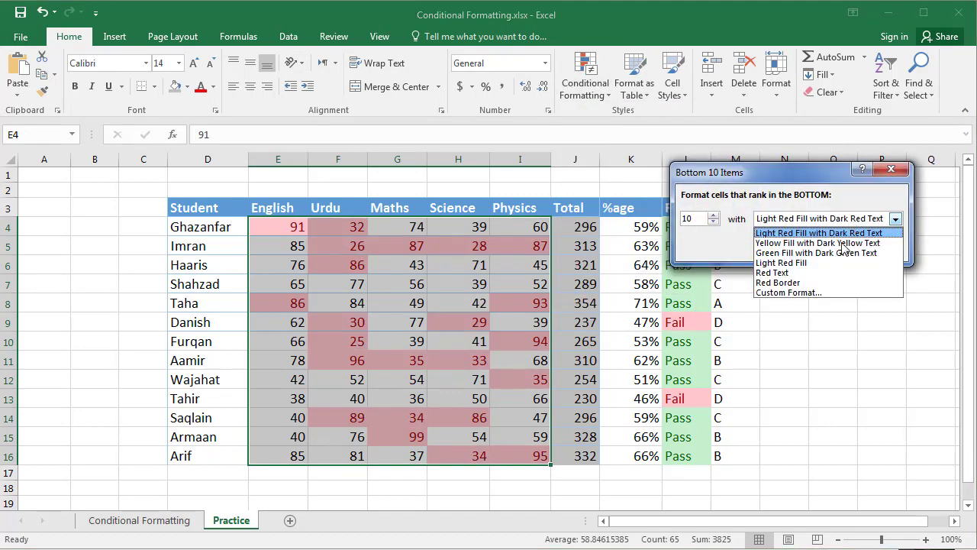
pyautogui.click(840, 243)
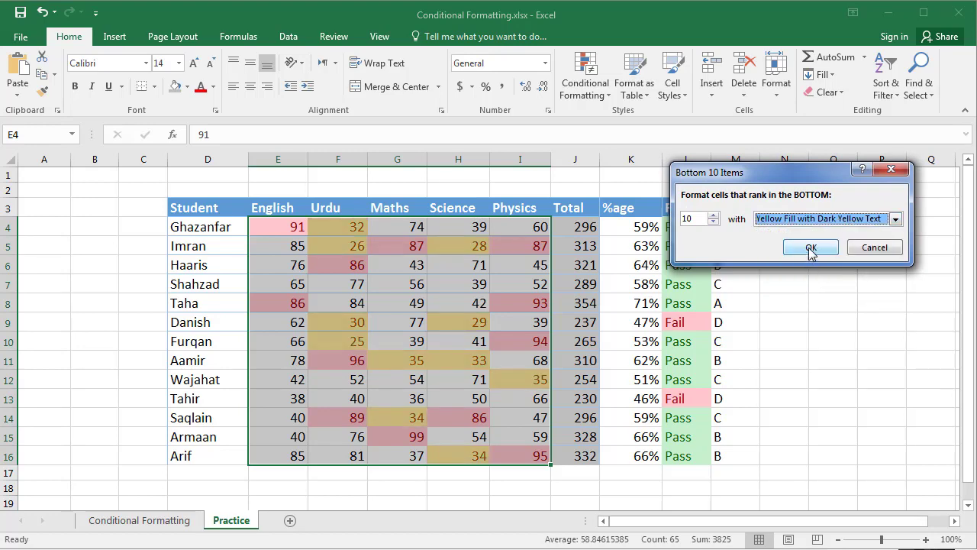
pyautogui.click(811, 246)
# - Examine the lowest marks highlighted by the Bottom 10 Items rule in the Urdu, Maths and Science columns
pyautogui.click(353, 245)
pyautogui.click(343, 227)
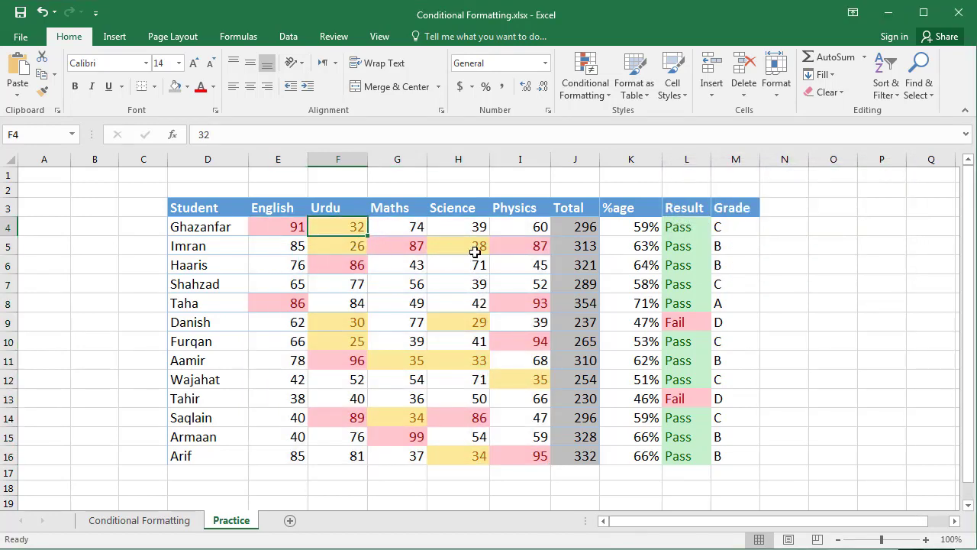
pyautogui.click(473, 246)
pyautogui.click(347, 321)
pyautogui.click(410, 364)
pyautogui.click(460, 361)
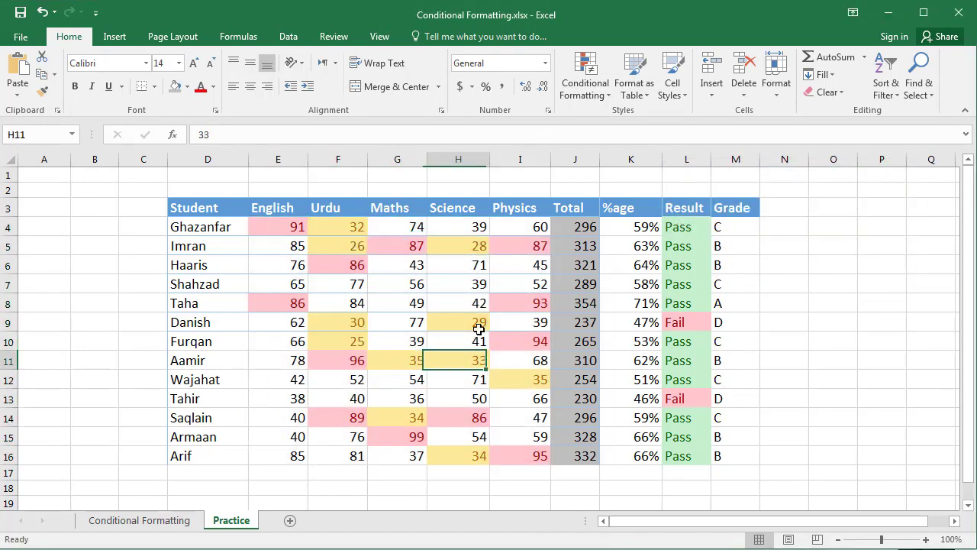
pyautogui.click(478, 324)
pyautogui.click(354, 323)
pyautogui.click(354, 265)
pyautogui.click(354, 246)
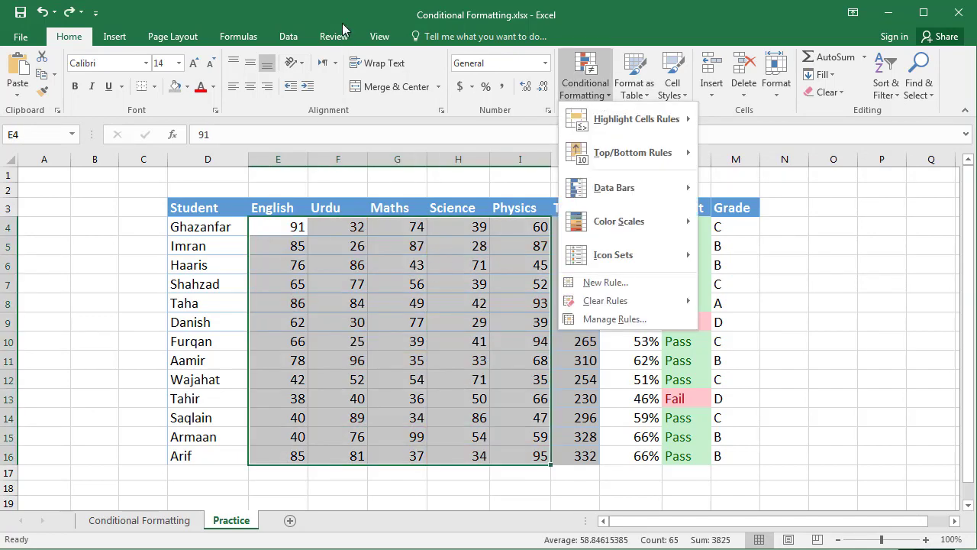
# - Apply Gradient Fill Blue Data Bars to the marks in E4:I16
pyautogui.click(284, 229)
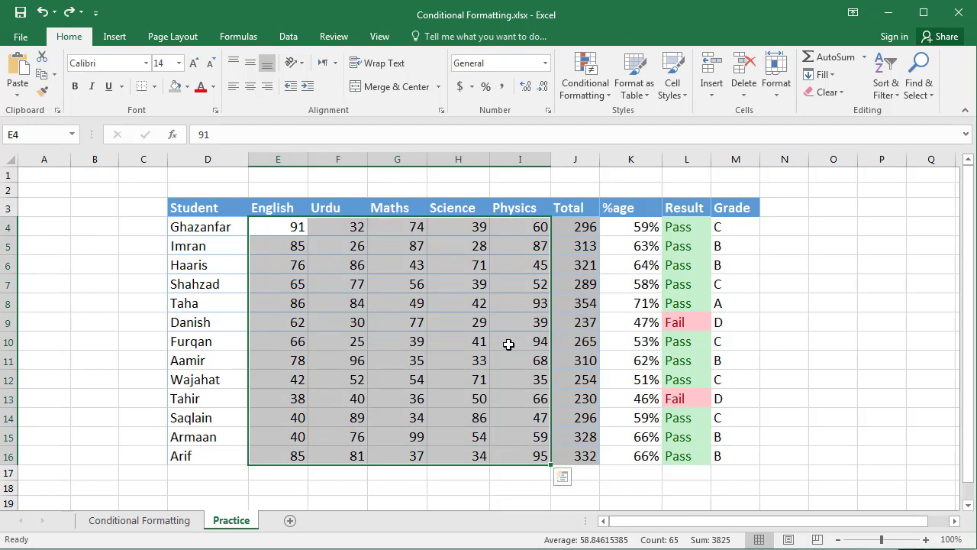
pyautogui.click(603, 88)
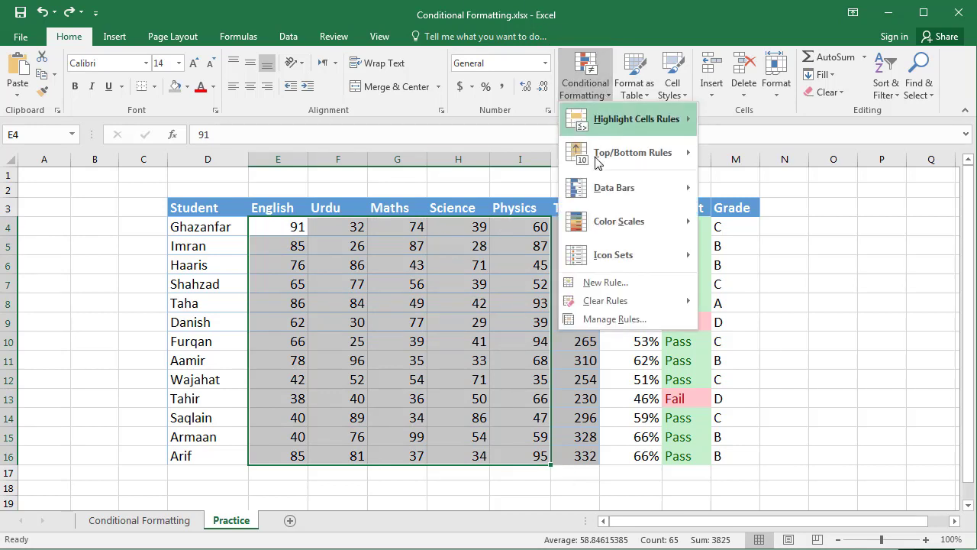
pyautogui.moveTo(637, 196)
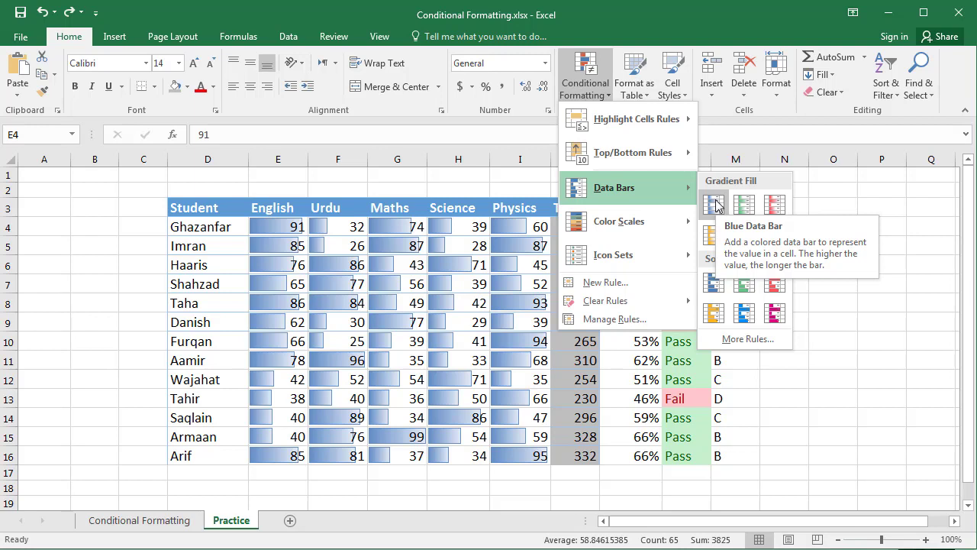
pyautogui.click(716, 205)
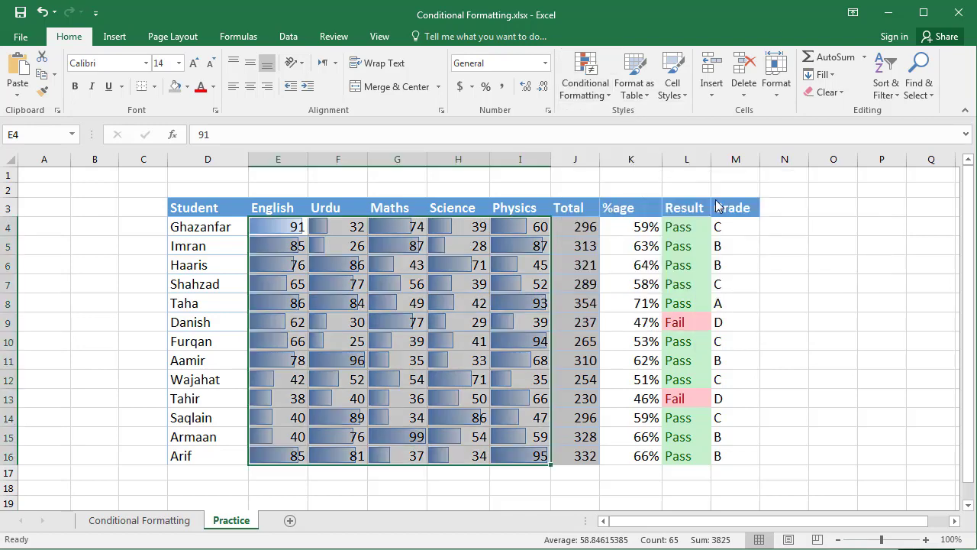
# - Examine how the data bar lengths relate to the marks in the English and Urdu columns
pyautogui.click(313, 265)
pyautogui.click(329, 232)
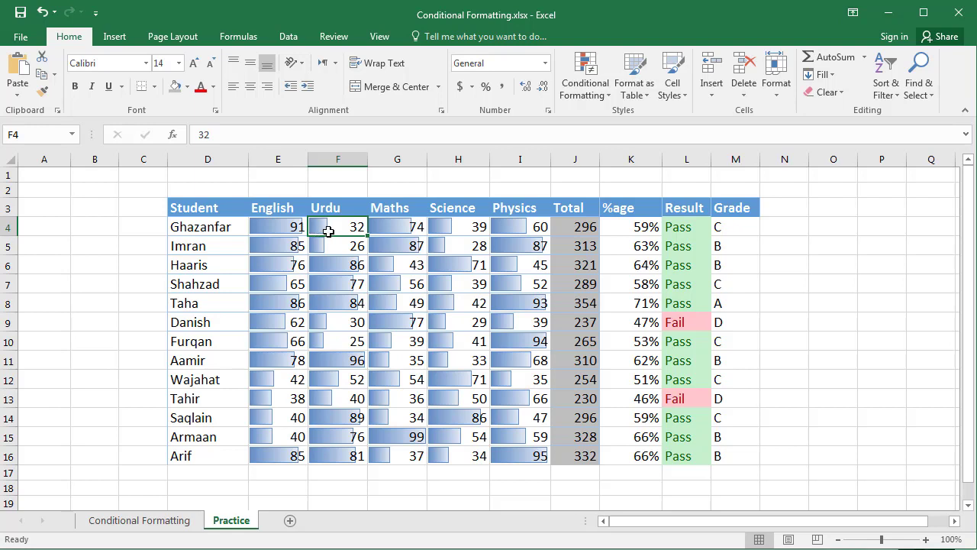
pyautogui.click(268, 228)
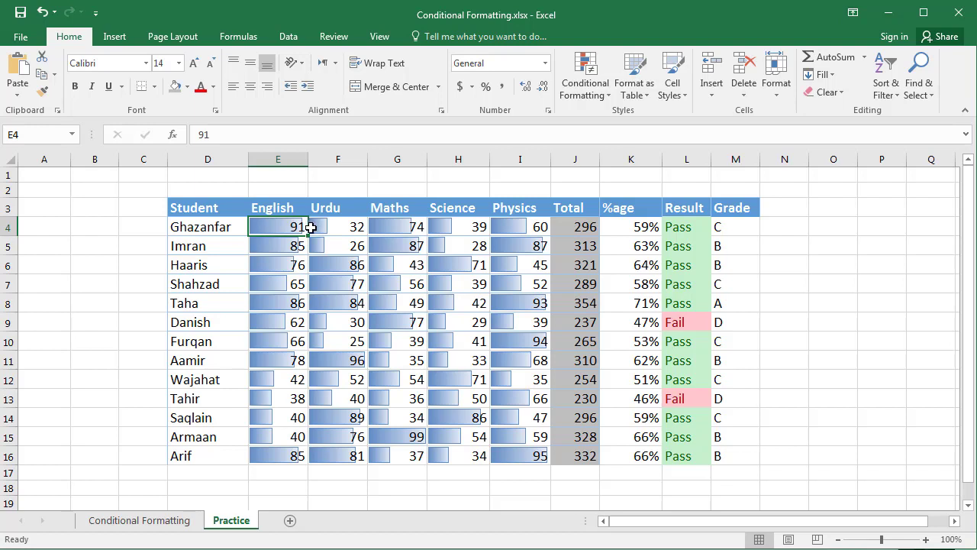
pyautogui.click(340, 227)
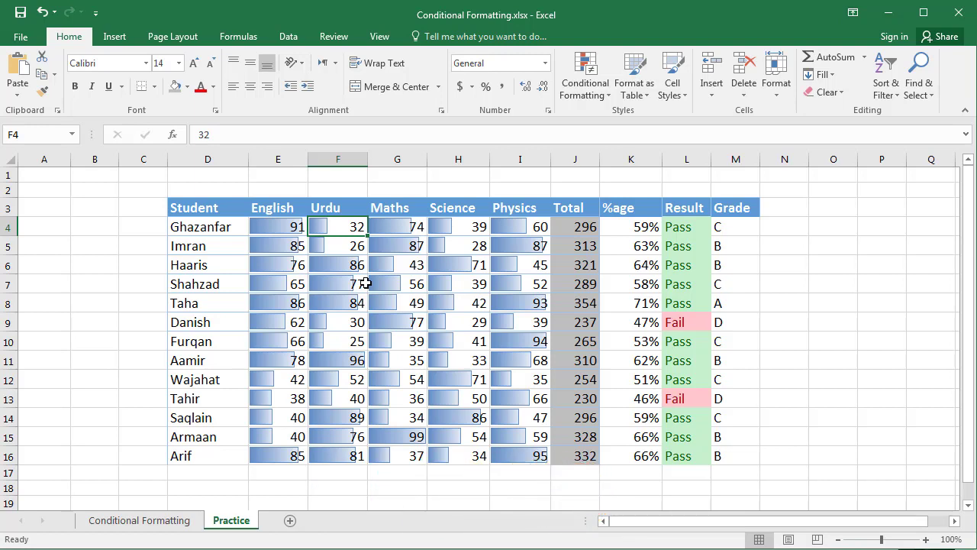
pyautogui.click(282, 229)
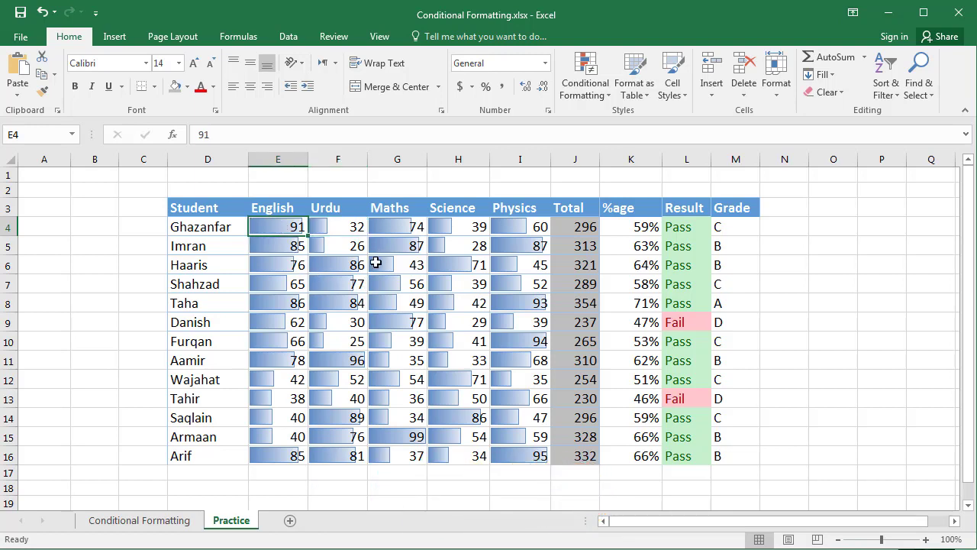
pyautogui.click(342, 299)
pyautogui.click(338, 425)
pyautogui.click(333, 454)
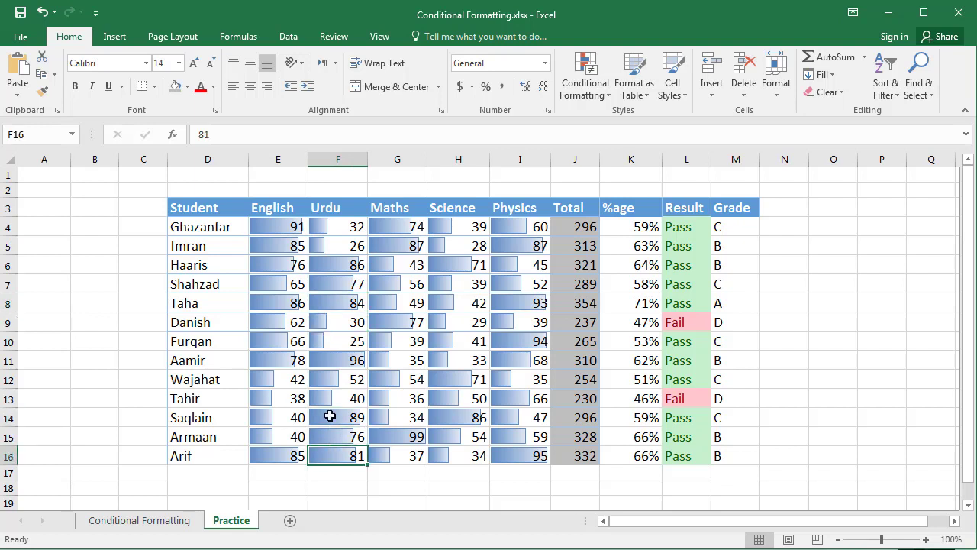
pyautogui.click(330, 416)
pyautogui.click(329, 345)
pyautogui.click(289, 303)
pyautogui.click(284, 266)
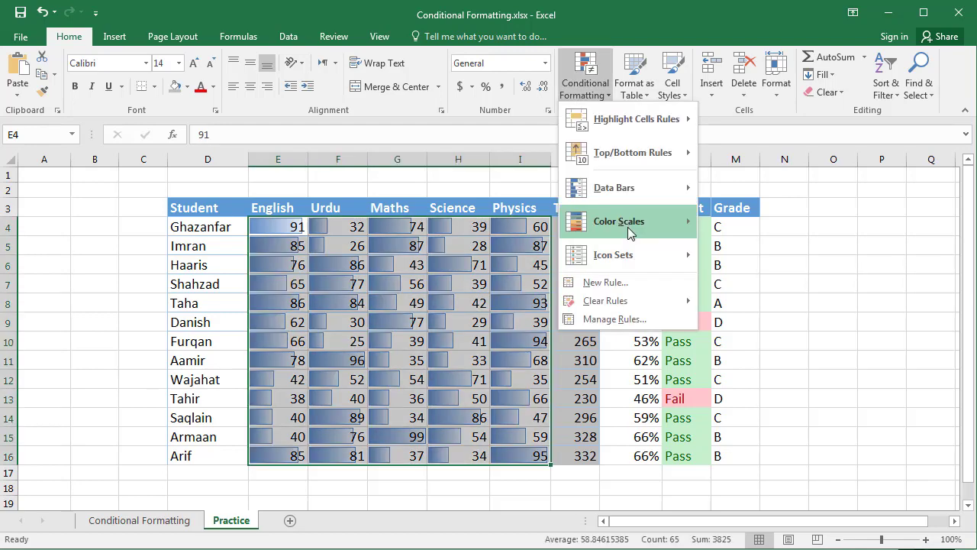
# - Clear the conditional formatting rules from the selected marks in E4:I16
pyautogui.moveTo(628, 227)
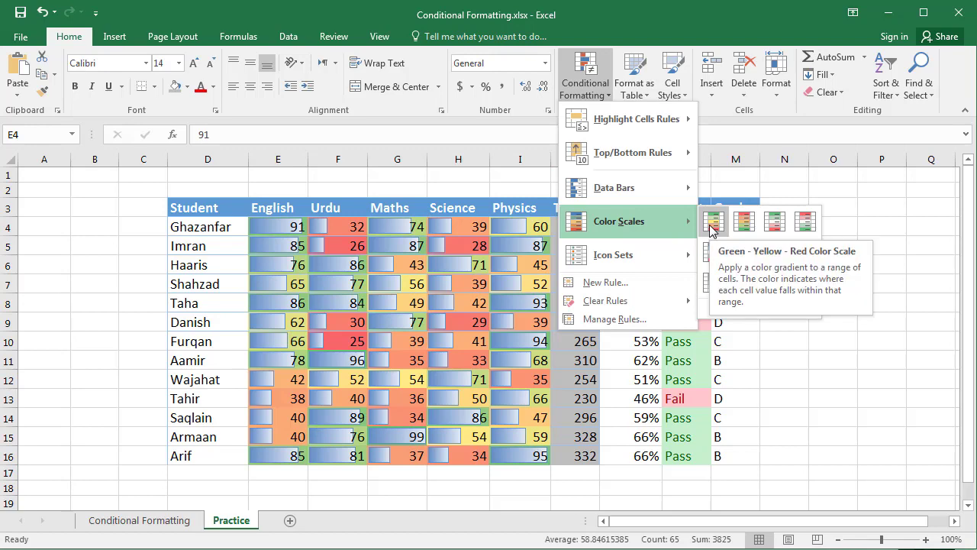
pyautogui.moveTo(627, 255)
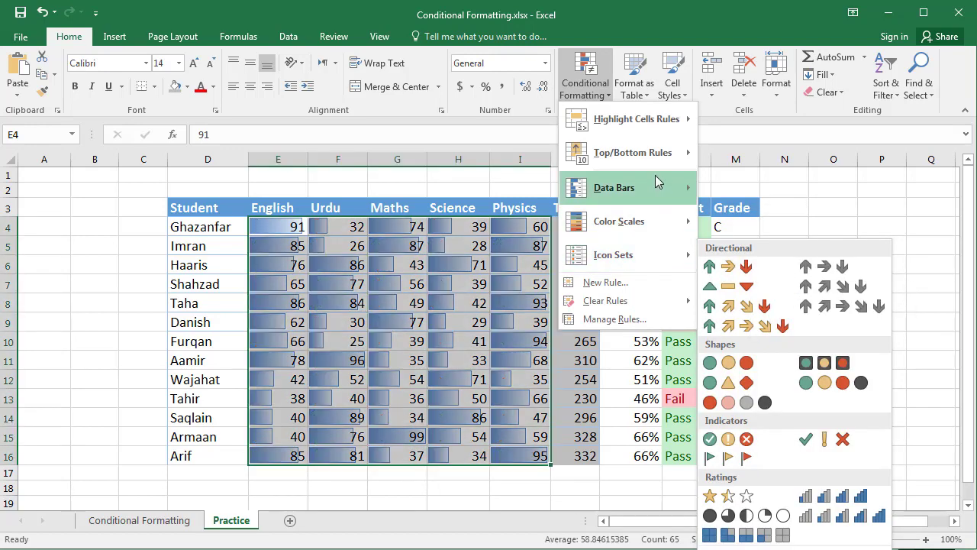
pyautogui.moveTo(685, 304)
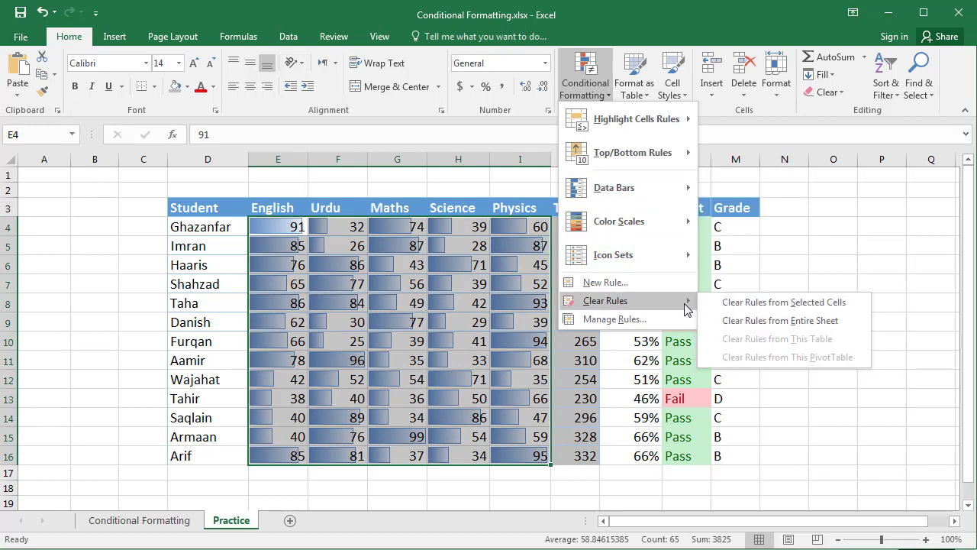
pyautogui.click(771, 309)
# - Apply the directional icon set with green, yellow and red arrows to E4:I16, and check the icons in the English column
pyautogui.click(593, 90)
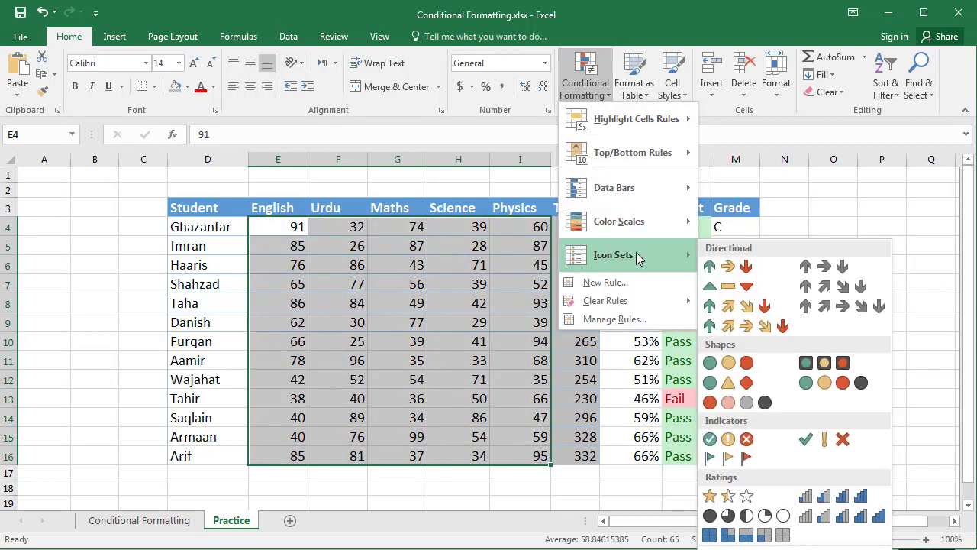
pyautogui.click(739, 267)
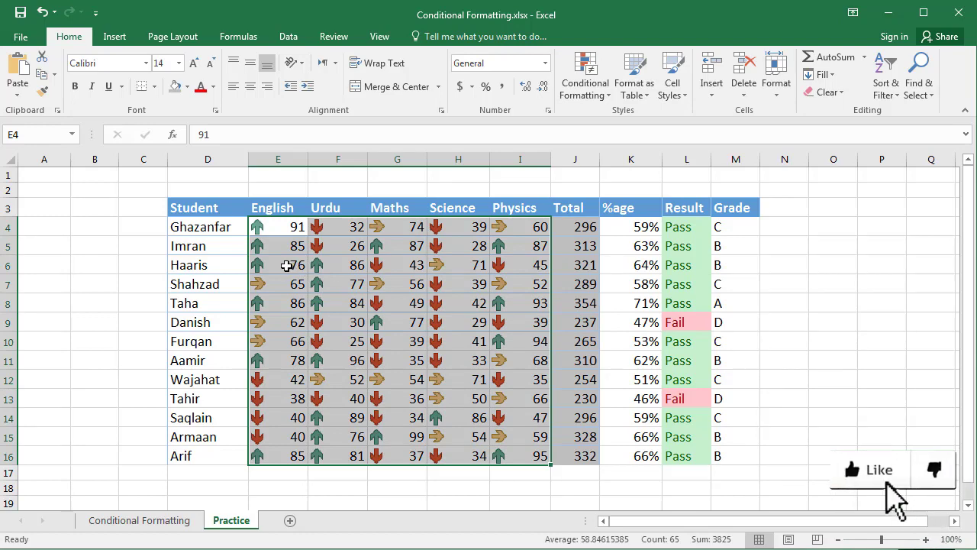
pyautogui.click(286, 265)
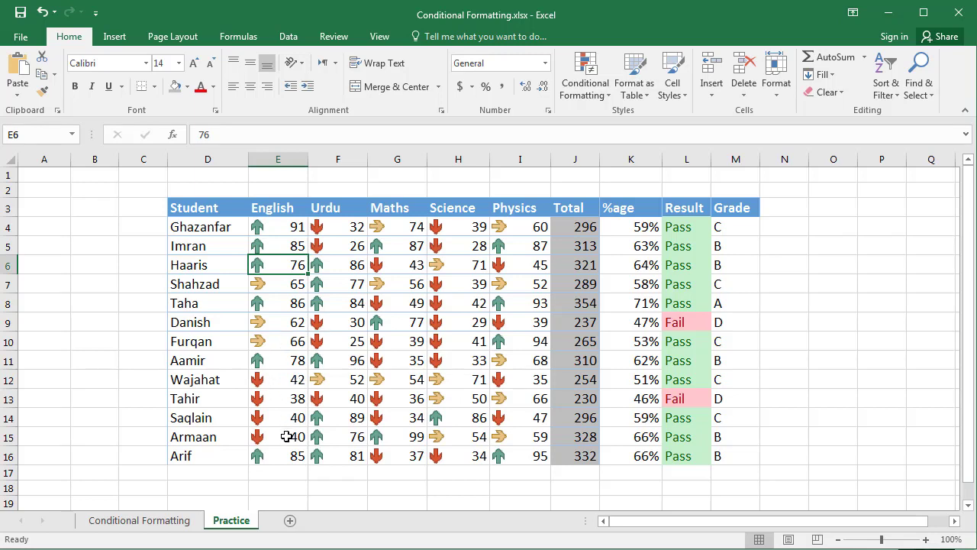
pyautogui.click(297, 344)
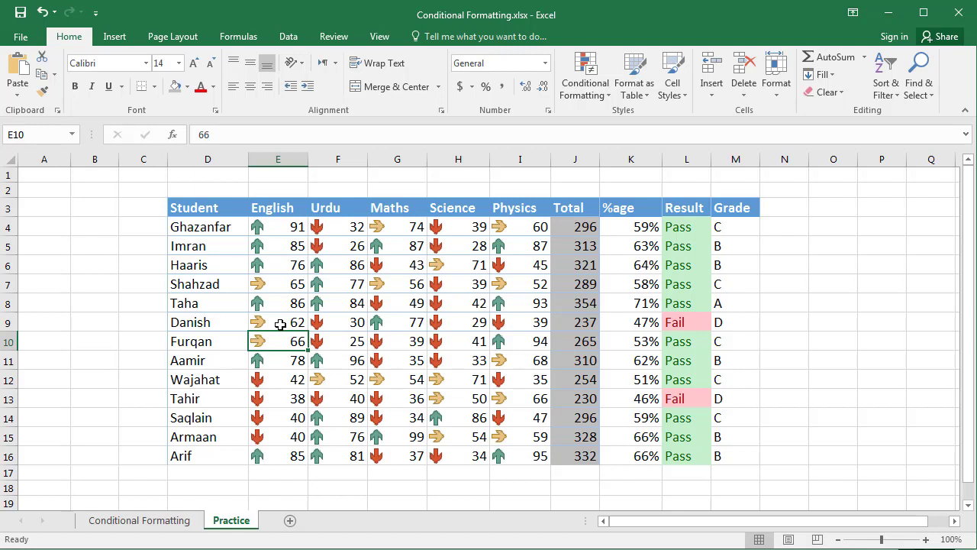
# - Open the Icon Set rule of the marks in E4:I16 for editing through the Conditional Formatting Rules Manager
pyautogui.moveTo(273, 228); pyautogui.dragTo(514, 456)
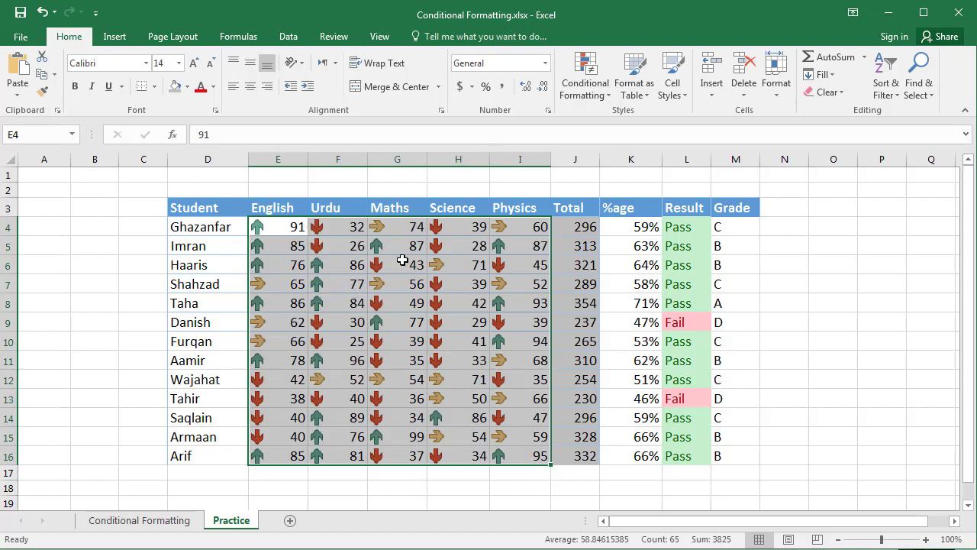
pyautogui.click(593, 97)
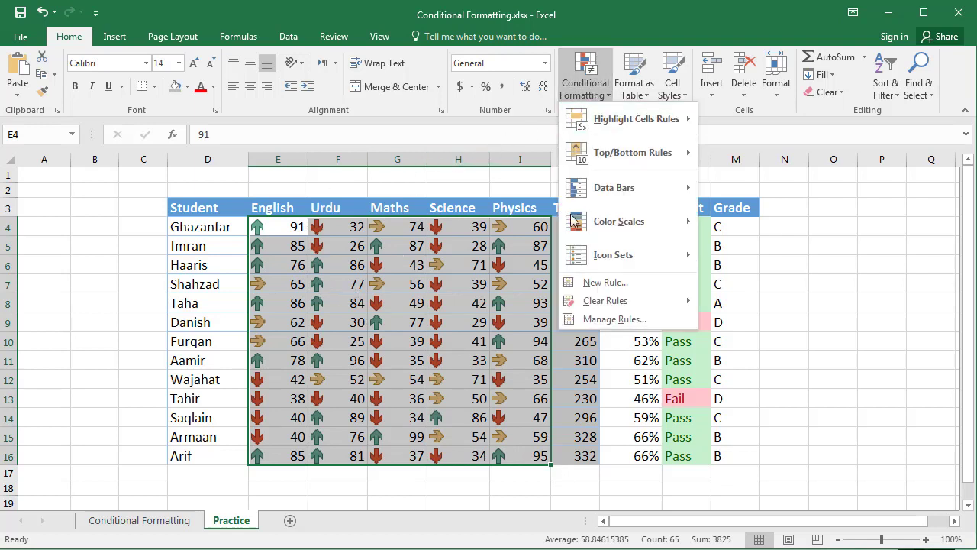
pyautogui.click(655, 322)
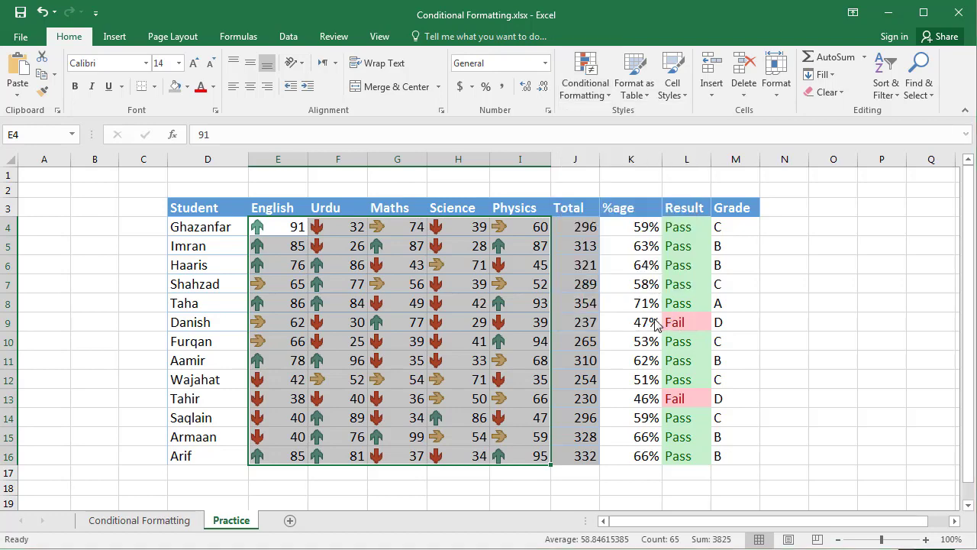
pyautogui.moveTo(681, 131); pyautogui.dragTo(188, 44)
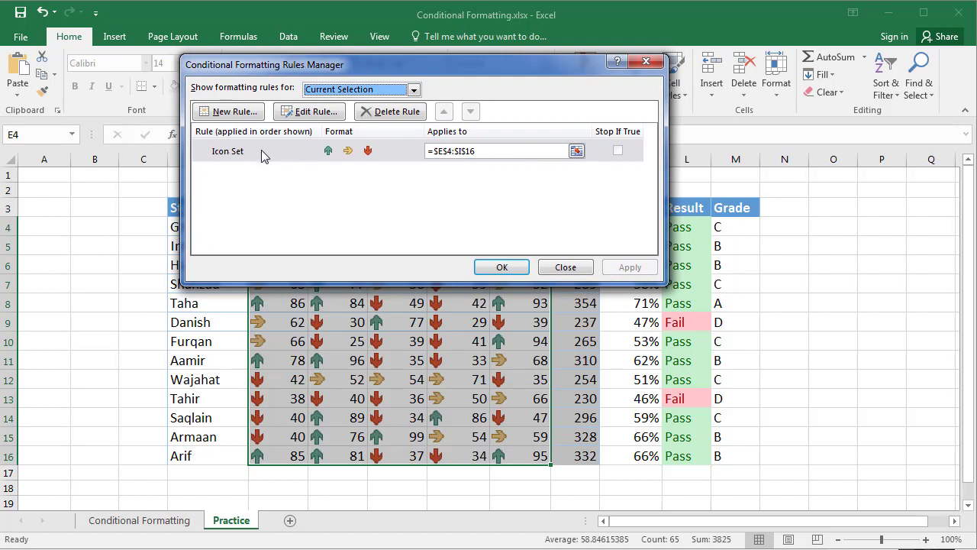
pyautogui.click(327, 162)
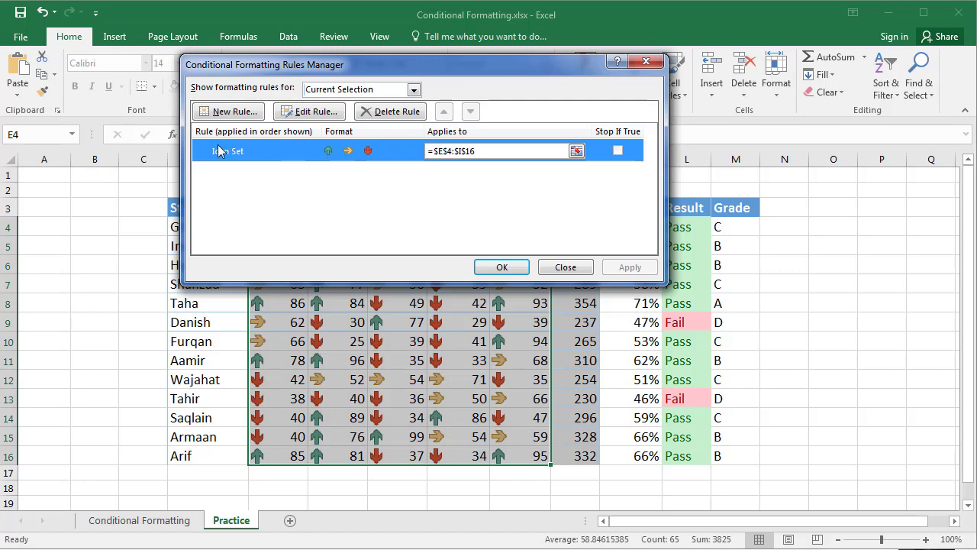
pyautogui.click(313, 113)
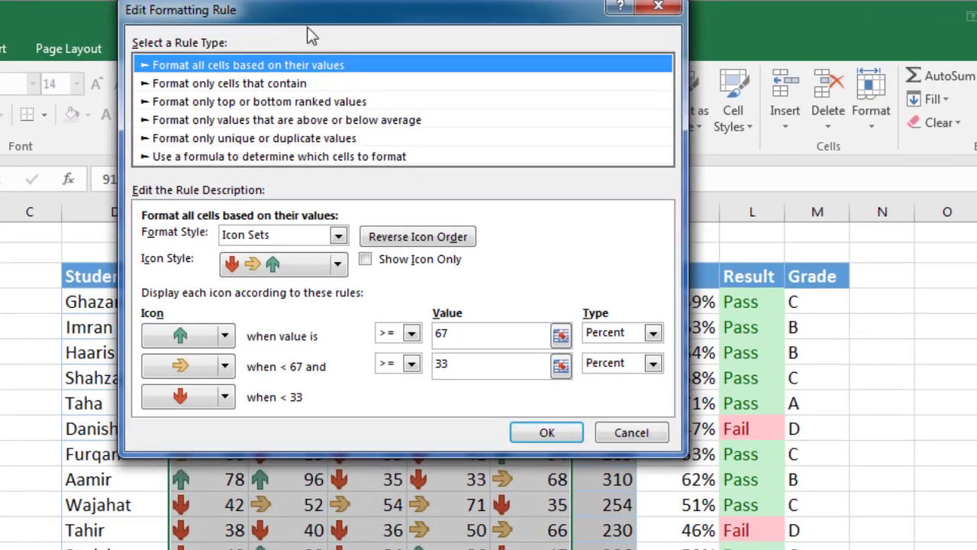
pyautogui.moveTo(278, 14); pyautogui.dragTo(562, 128)
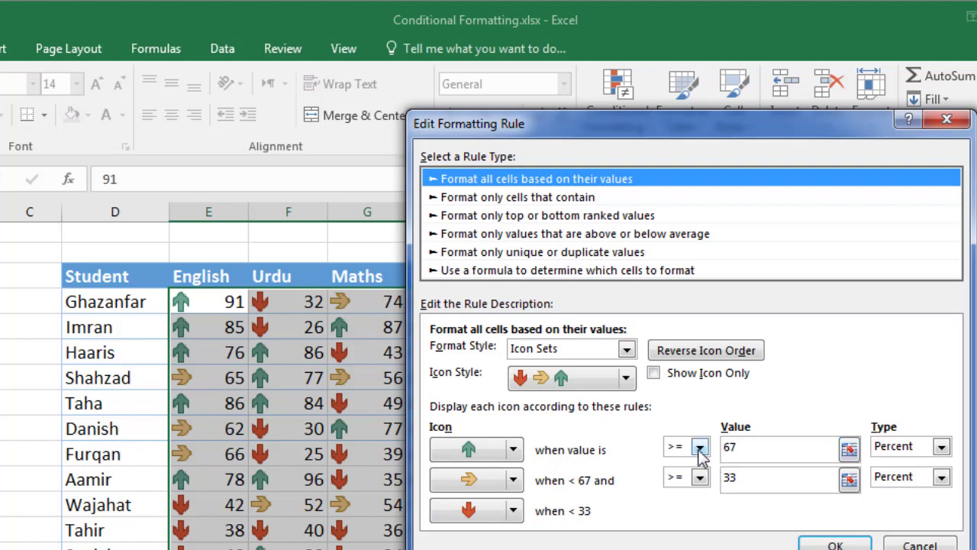
# - Set the green arrow's threshold to >= 70 Percent and apply the edited Icon Set rule to the marks
pyautogui.doubleClick(811, 444)
pyautogui.write('7')
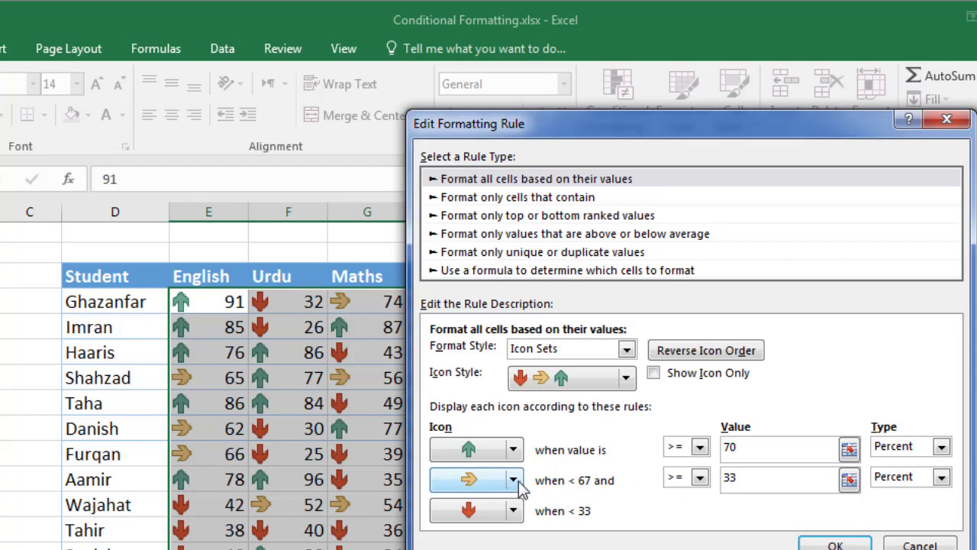
pyautogui.click(748, 478)
pyautogui.click(751, 475)
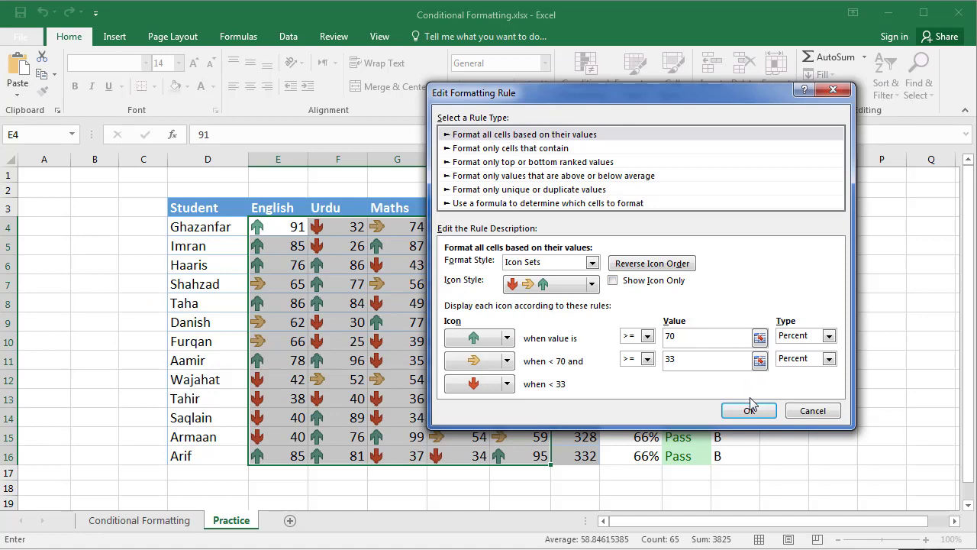
pyautogui.click(747, 411)
pyautogui.click(502, 268)
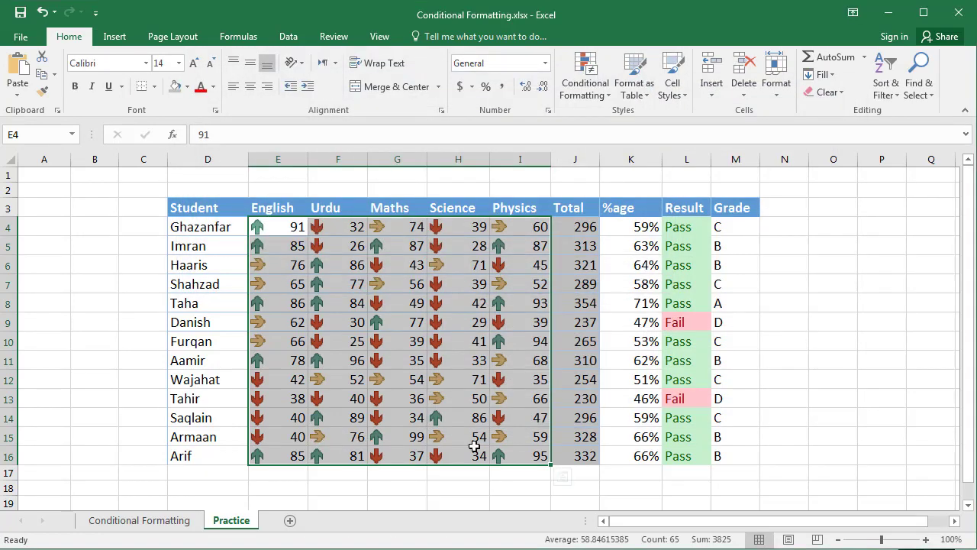
# - Check the updated arrow icons beside the marks in the Urdu, Maths and Science columns
pyautogui.click(347, 442)
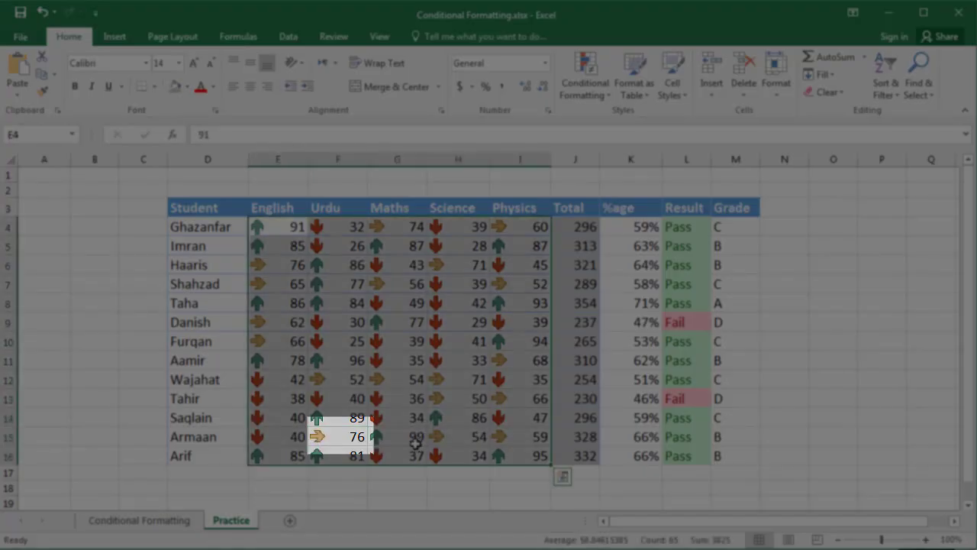
pyautogui.click(336, 437)
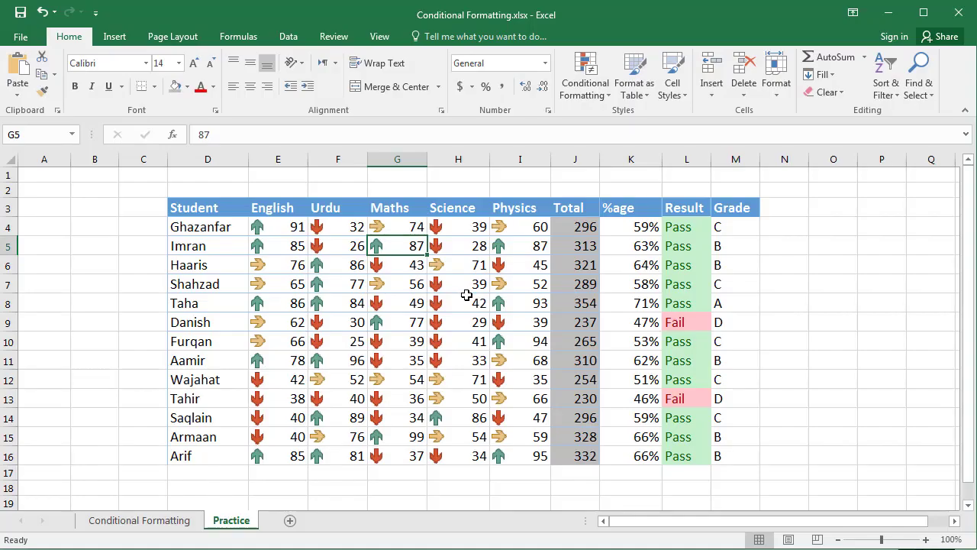
pyautogui.click(462, 306)
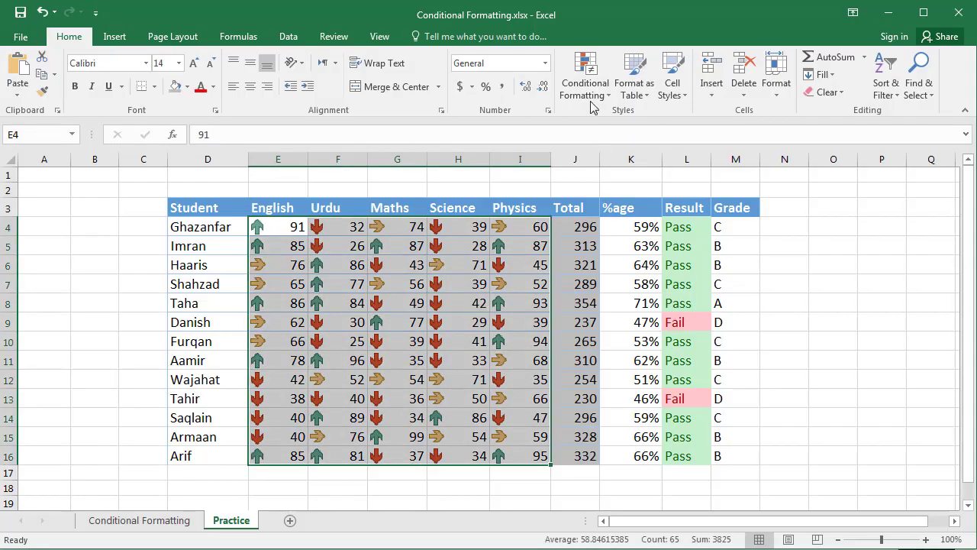
# - Review the Icon Set rule for the selected marks and the available rule scopes in the Conditional Formatting Rules Manager
pyautogui.click(587, 86)
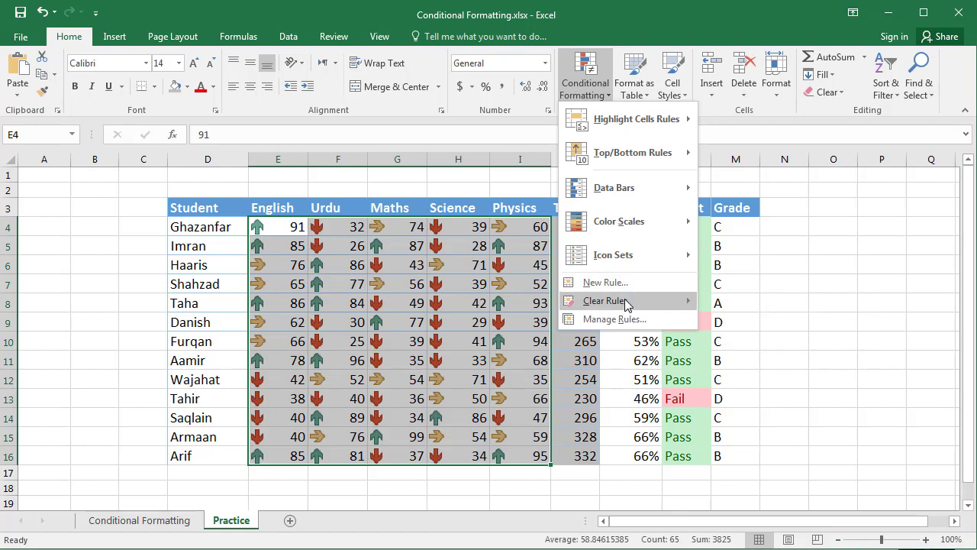
pyautogui.moveTo(626, 304)
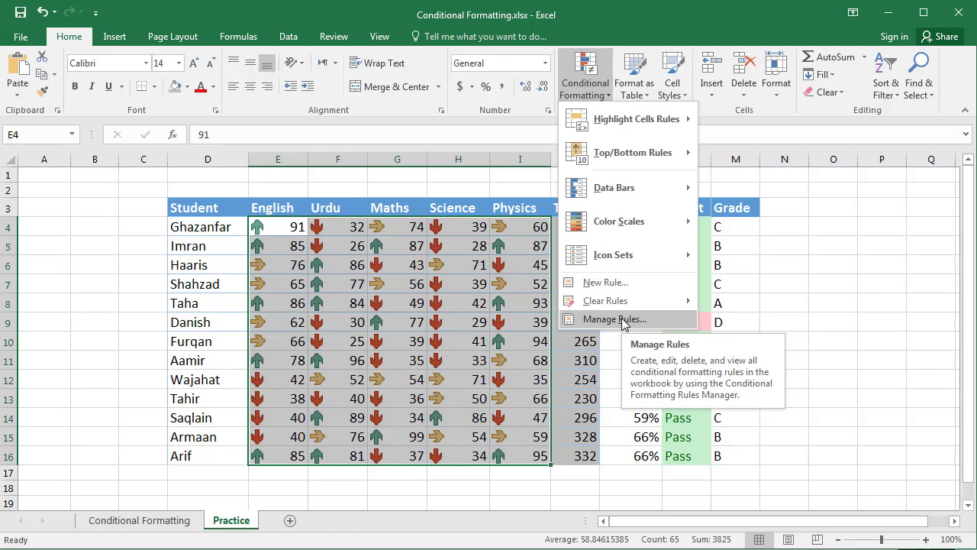
pyautogui.click(615, 320)
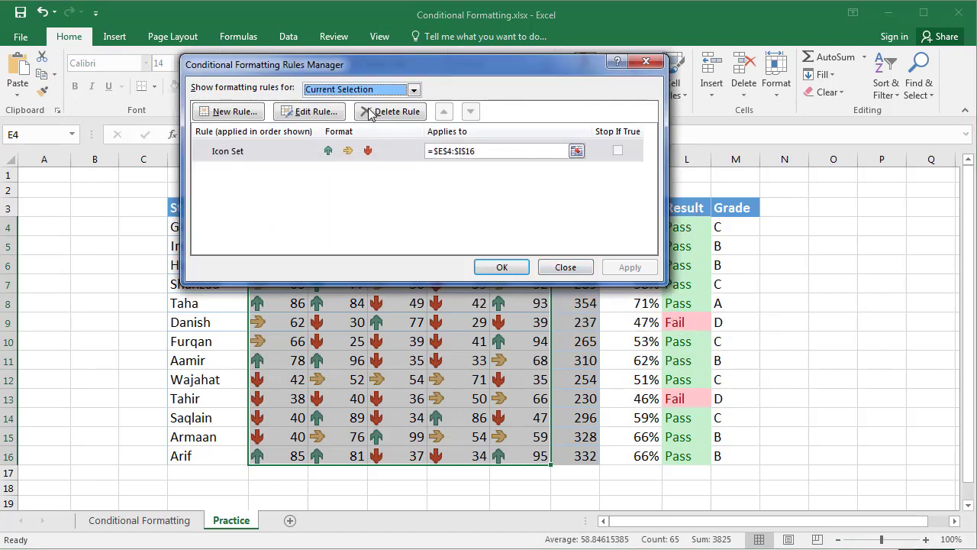
pyautogui.moveTo(428, 63); pyautogui.dragTo(568, 61)
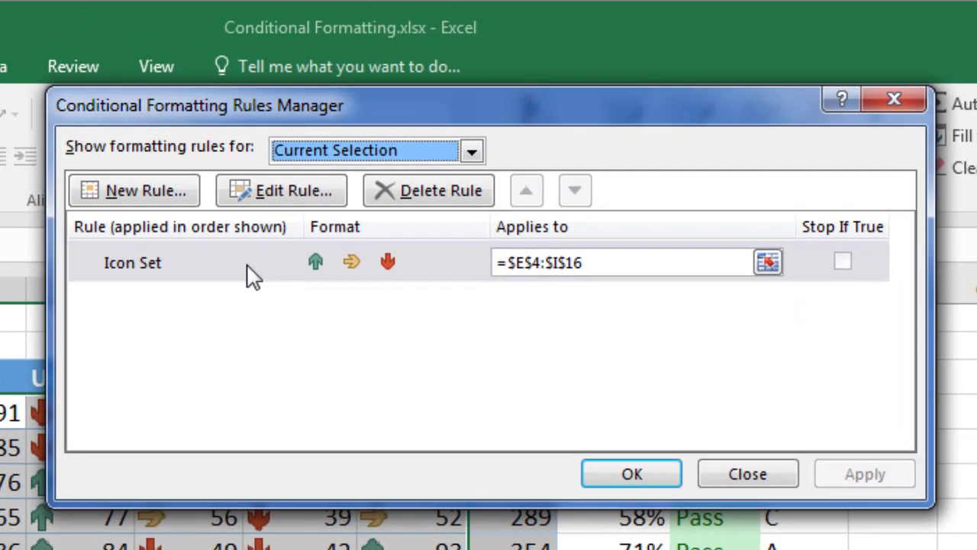
pyautogui.click(420, 155)
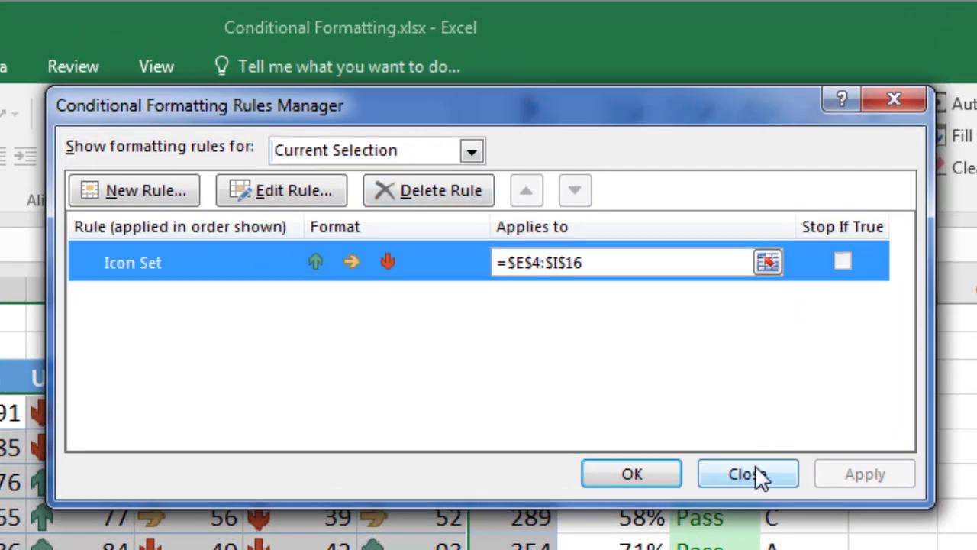
pyautogui.click(472, 151)
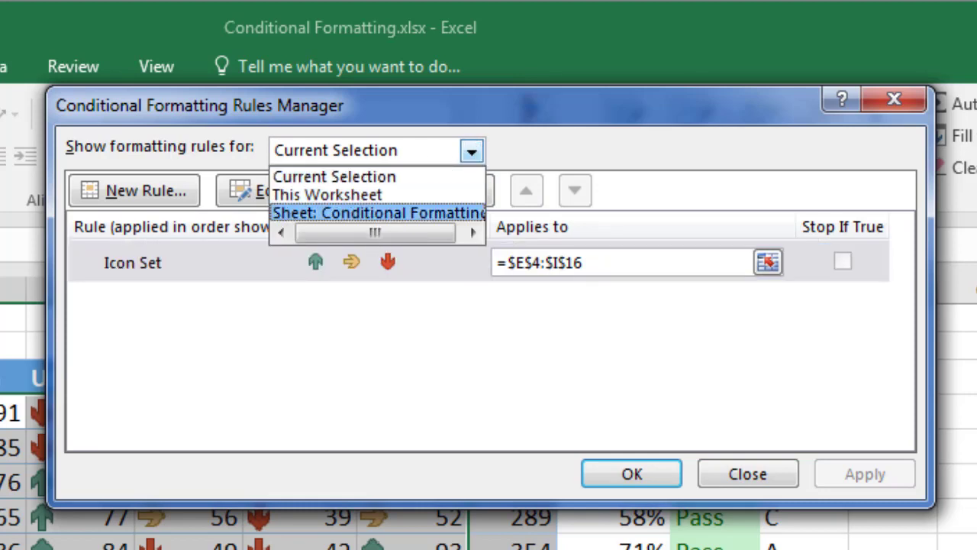
pyautogui.click(755, 478)
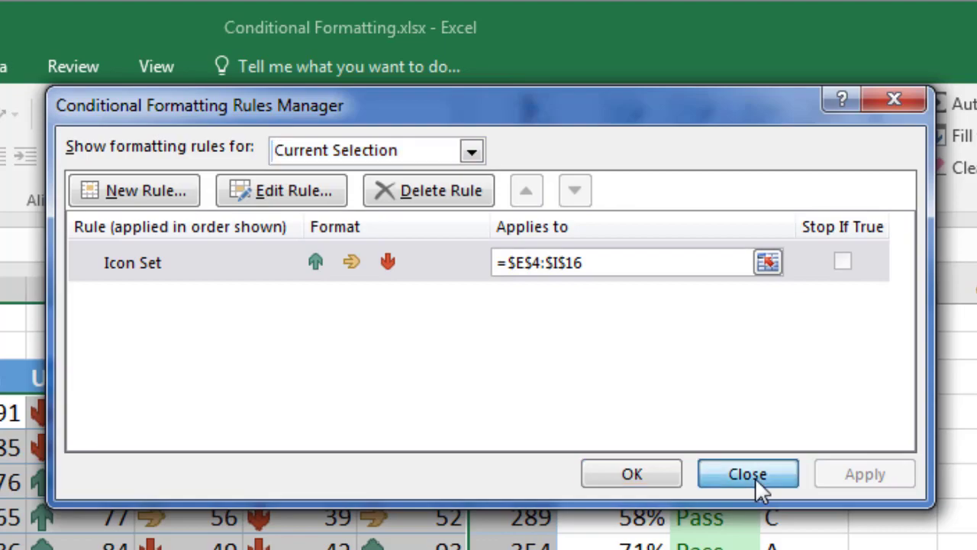
pyautogui.click(755, 479)
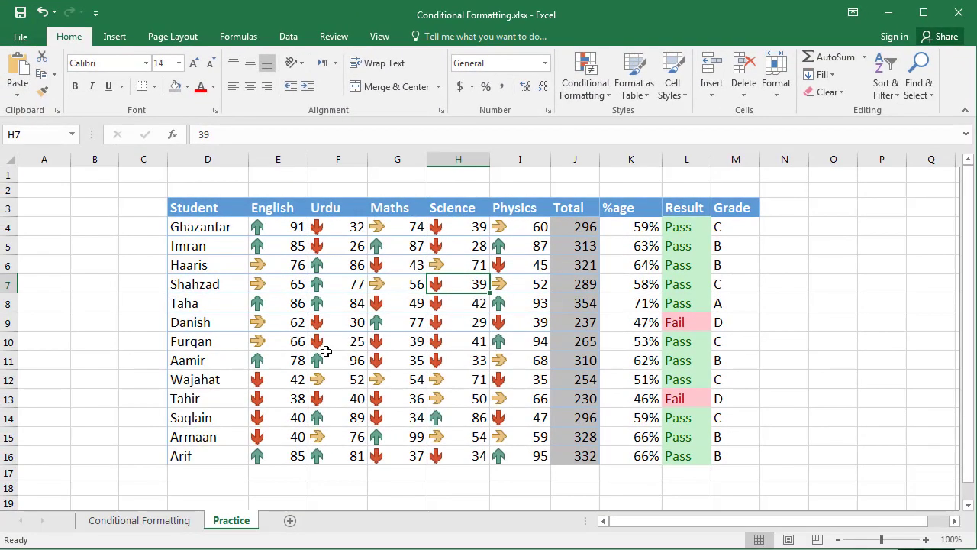
# - Undo the Icon Set formatting on the marks in E4:I16 and start a new formatting rule for that range
pyautogui.hotkey('ctrl', 'z')
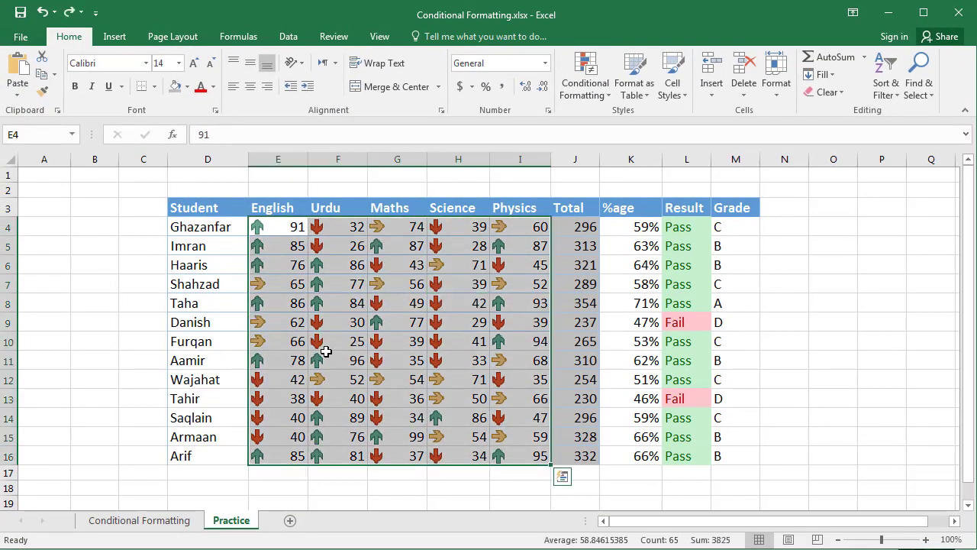
pyautogui.click(593, 97)
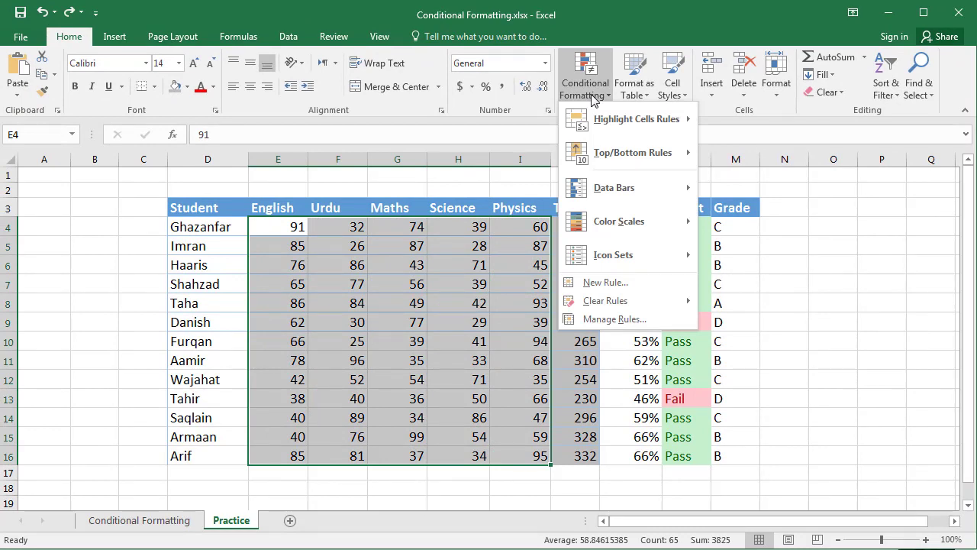
pyautogui.click(630, 285)
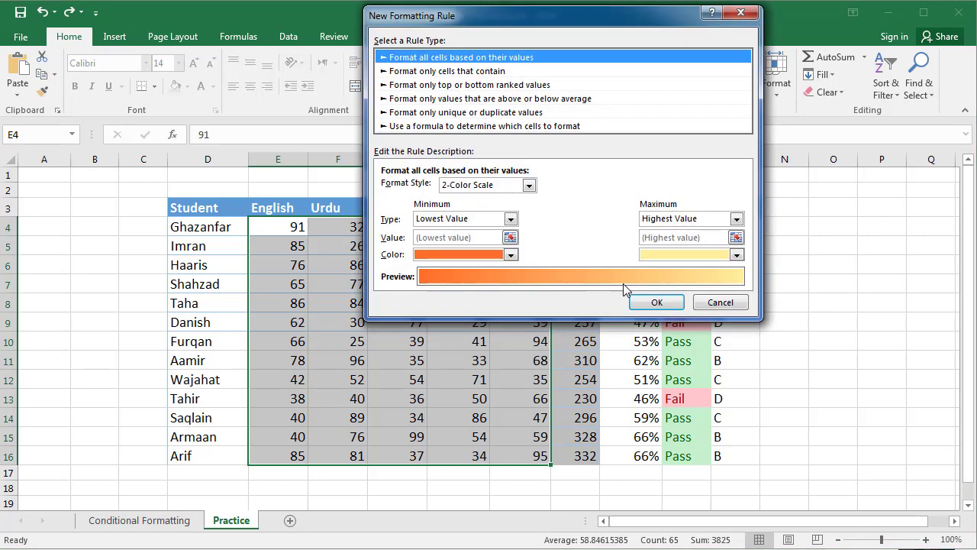
pyautogui.moveTo(544, 19); pyautogui.dragTo(597, 106)
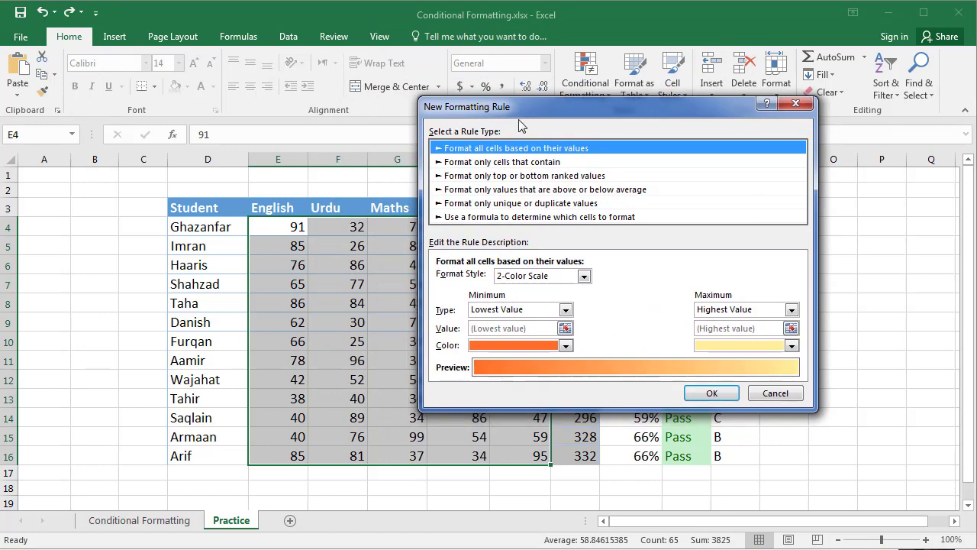
# - Look through the rule types and the 2-Color Scale colour options for formatting all cells based on their values
pyautogui.click(547, 162)
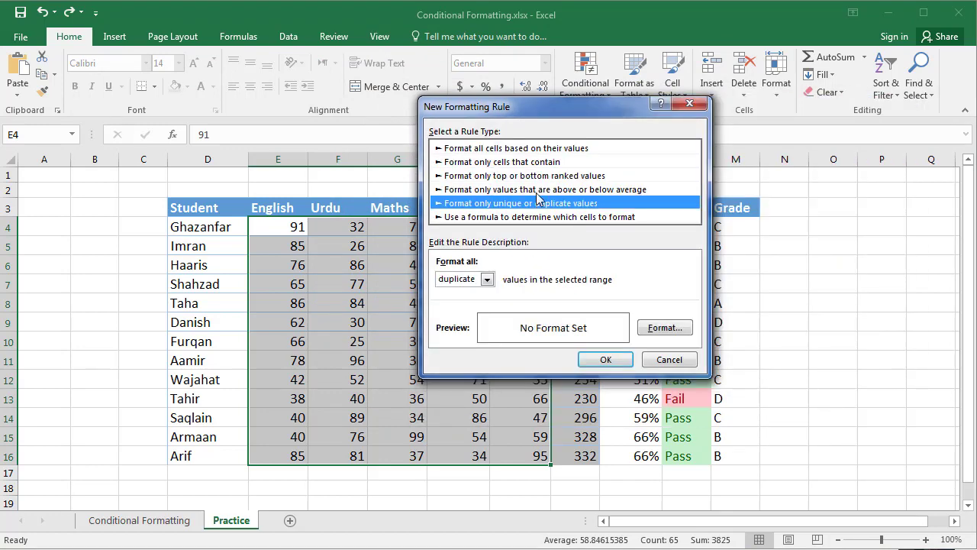
pyautogui.click(556, 149)
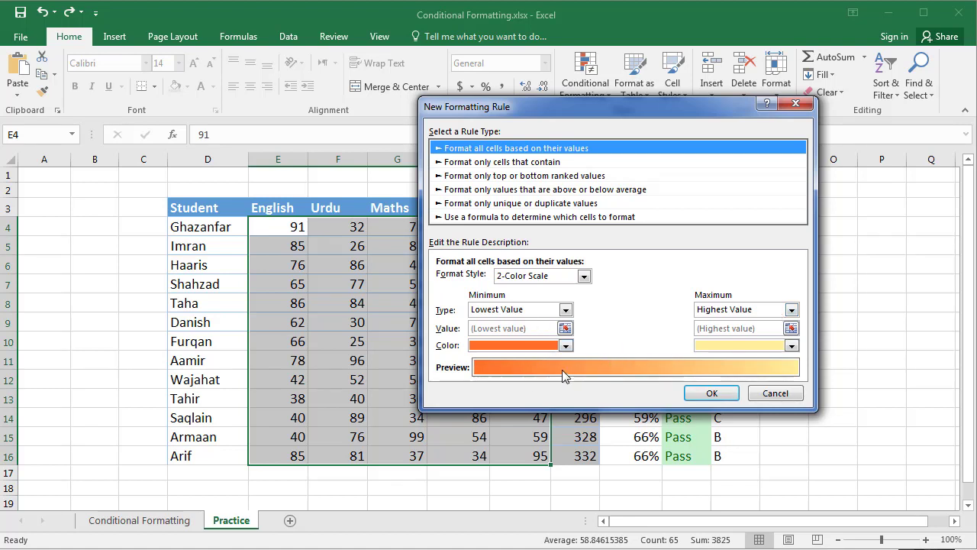
pyautogui.click(566, 345)
pyautogui.click(570, 347)
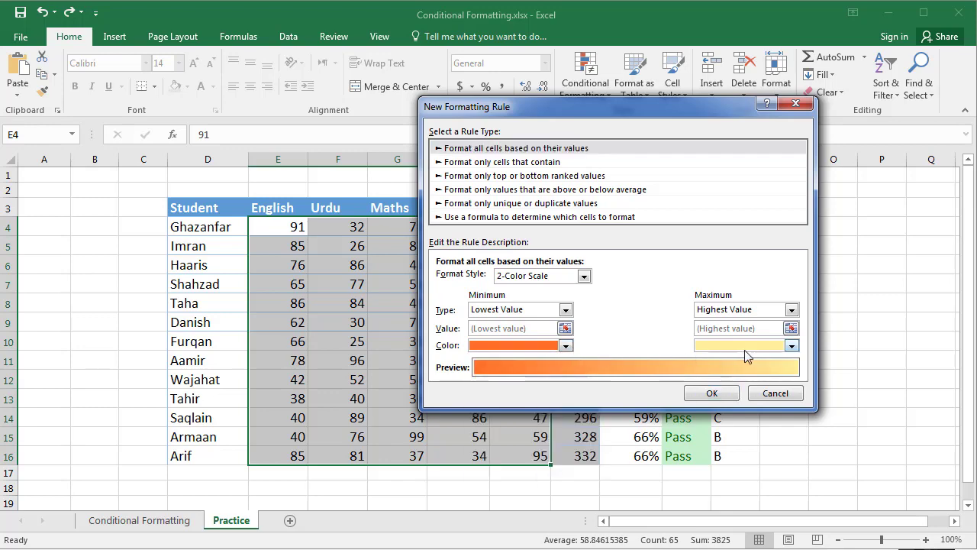
# - Define the rule to format only cells that contain a Cell Value between 50 and 100
pyautogui.click(542, 164)
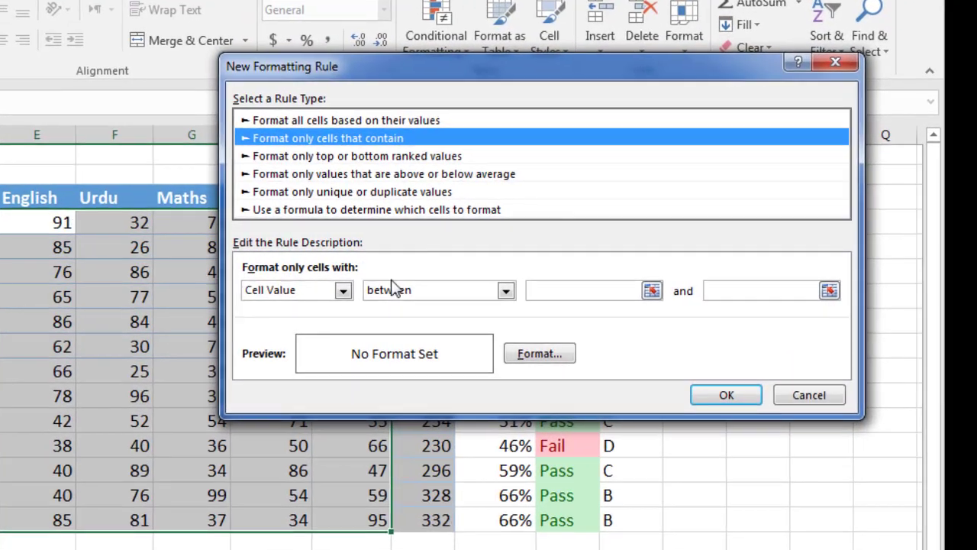
pyautogui.click(343, 294)
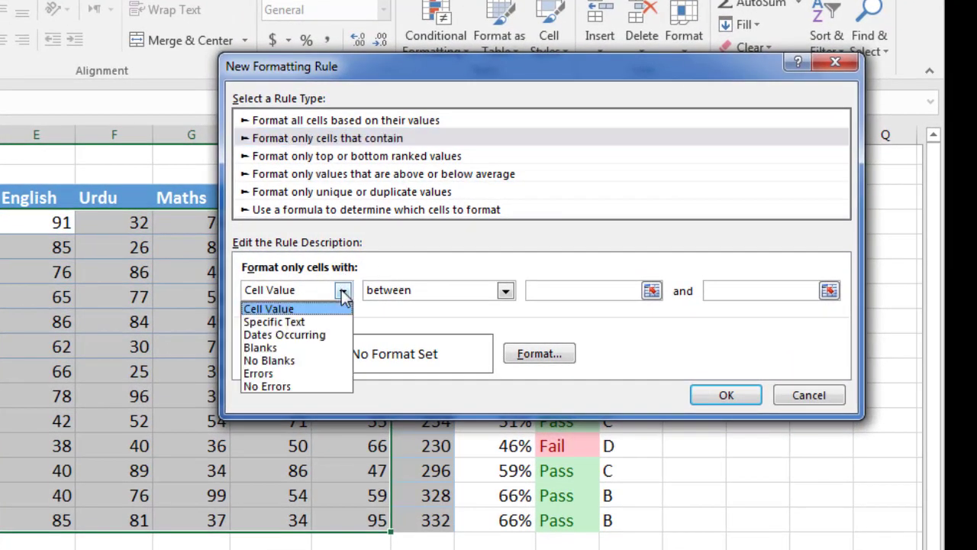
pyautogui.click(343, 294)
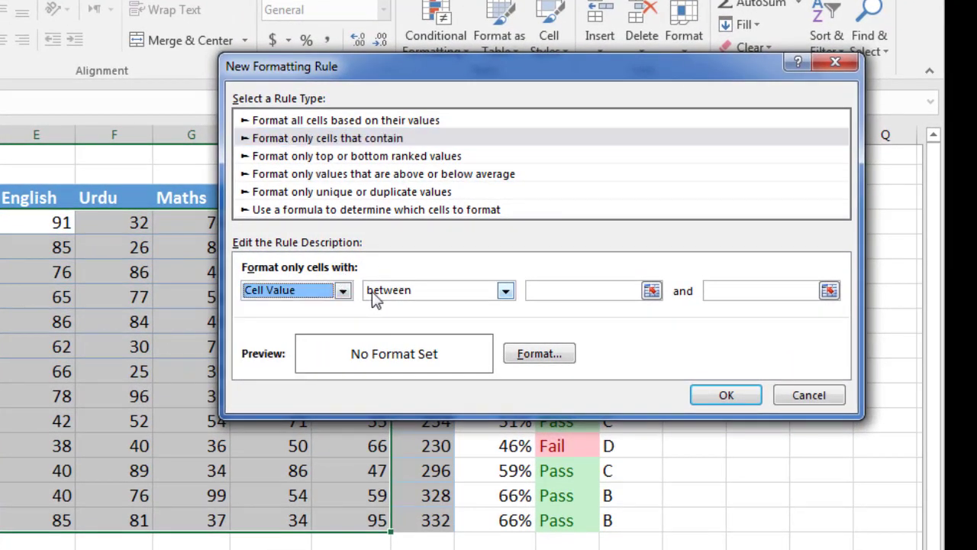
pyautogui.click(506, 292)
pyautogui.click(506, 292)
pyautogui.click(604, 290)
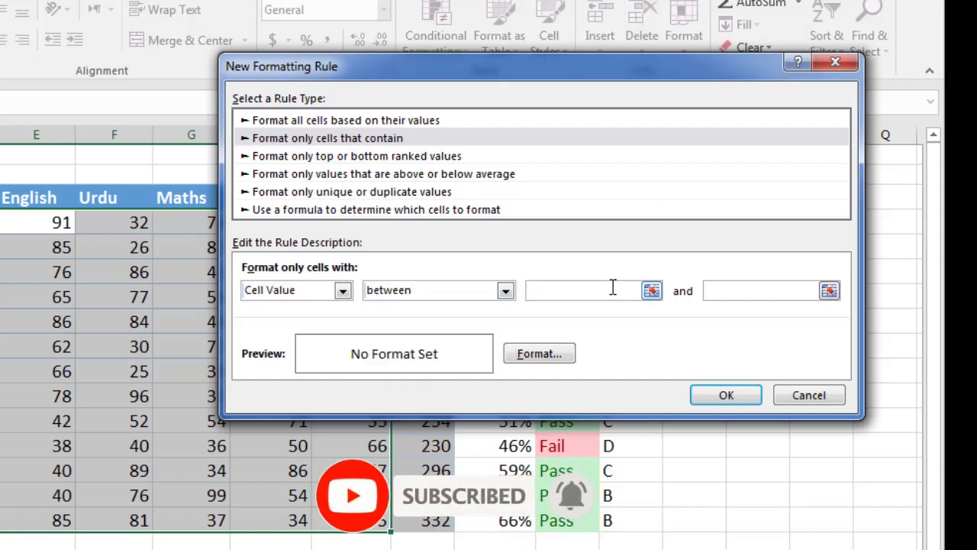
pyautogui.write('50')
pyautogui.press('Tab')
pyautogui.write('100')
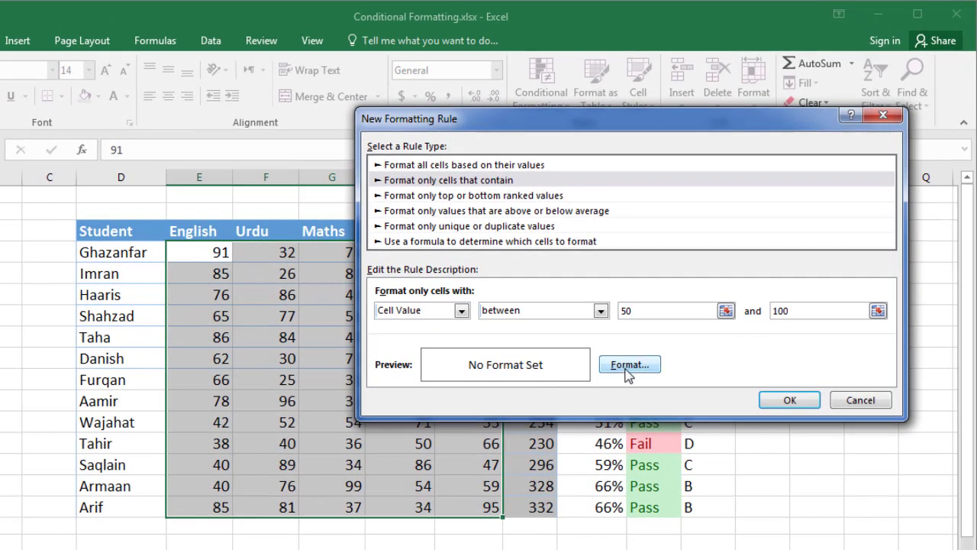
# - Give the rule a light green fill and apply it to the marks
pyautogui.click(628, 365)
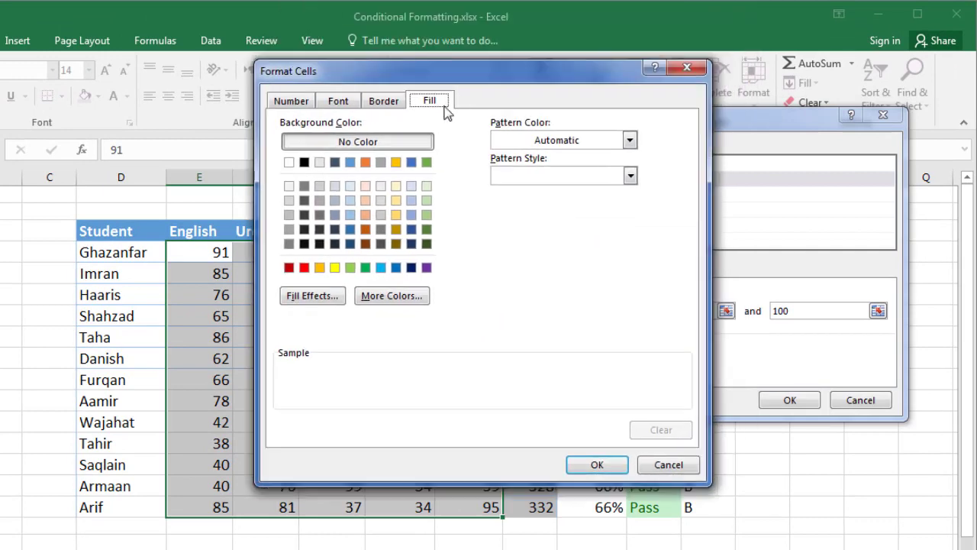
pyautogui.moveTo(484, 70); pyautogui.dragTo(257, 125)
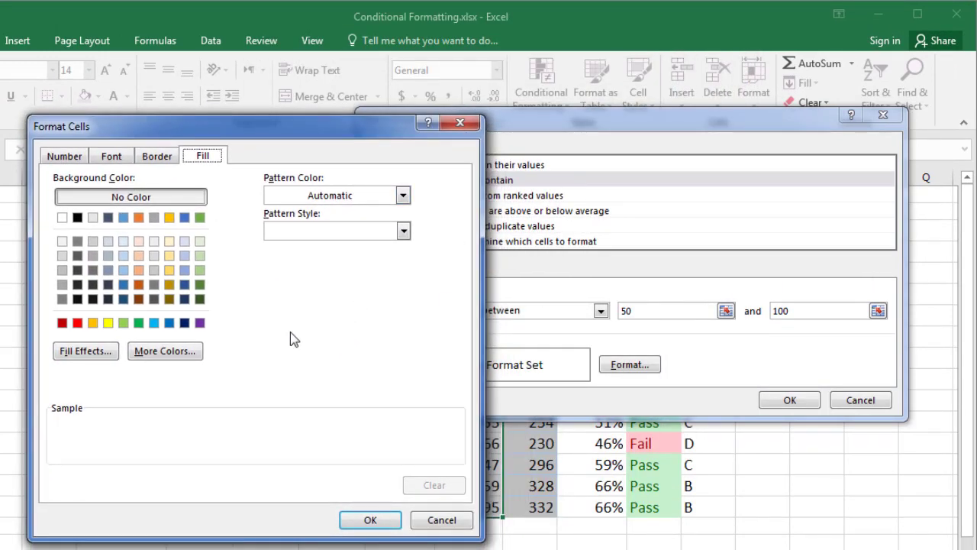
pyautogui.click(126, 324)
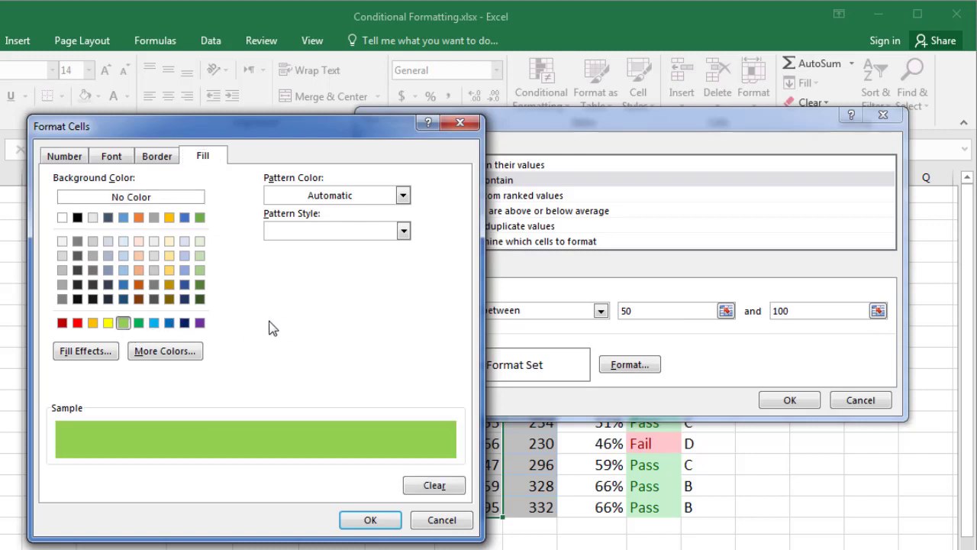
pyautogui.click(367, 520)
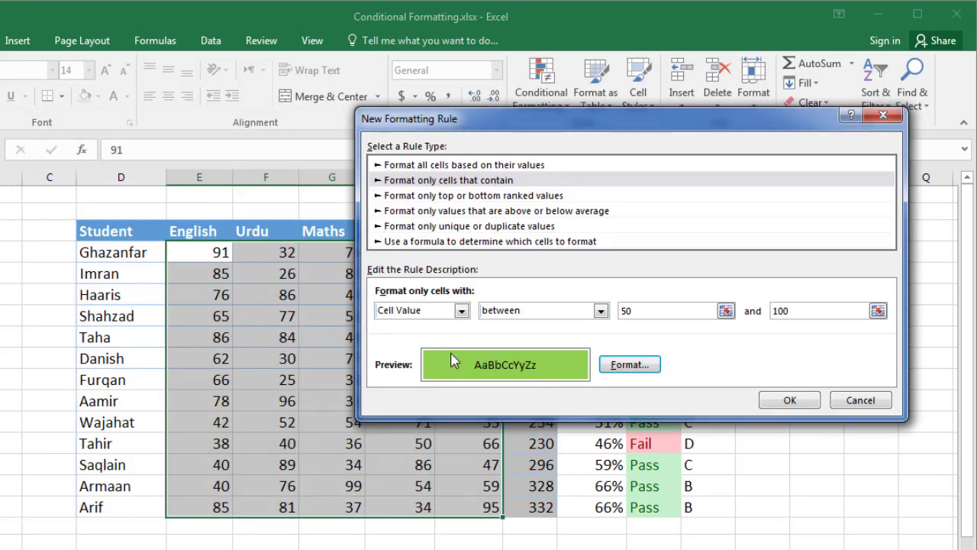
pyautogui.click(791, 404)
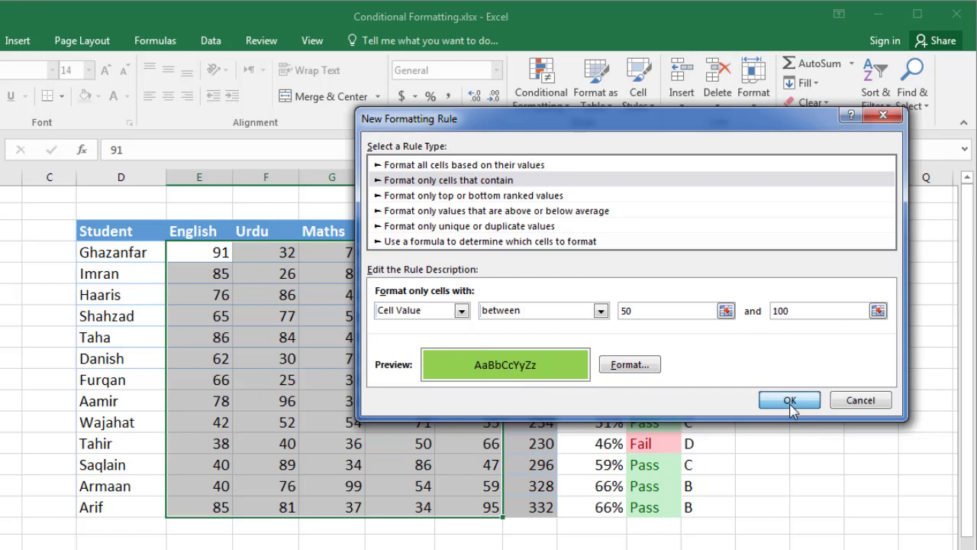
pyautogui.click(791, 405)
# - Check the fill of individual marks in the English, Urdu and Science columns against the 50 to 100 rule
pyautogui.click(202, 255)
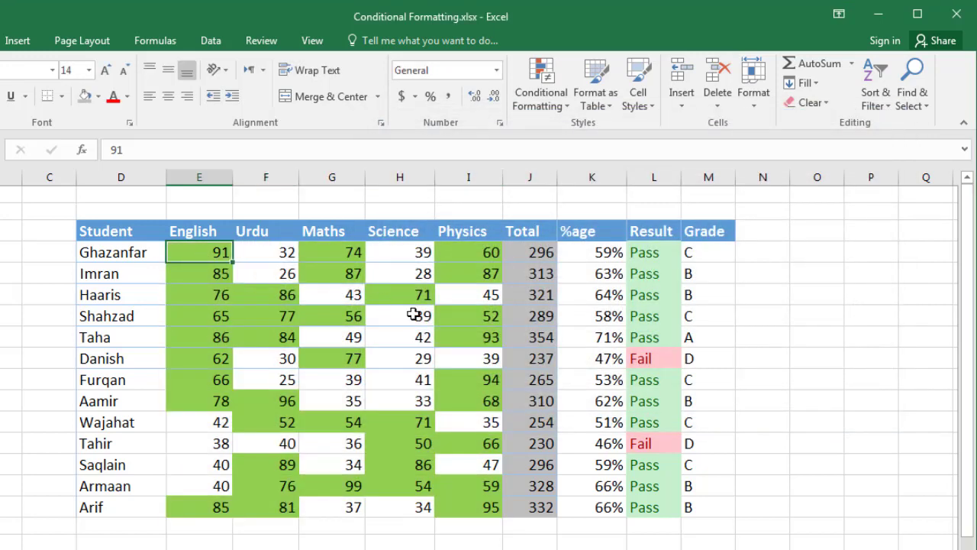
pyautogui.click(413, 314)
pyautogui.click(405, 422)
pyautogui.click(286, 365)
pyautogui.click(229, 312)
# - Select the students' marks from English to Physics in E4:I16
pyautogui.click(204, 253)
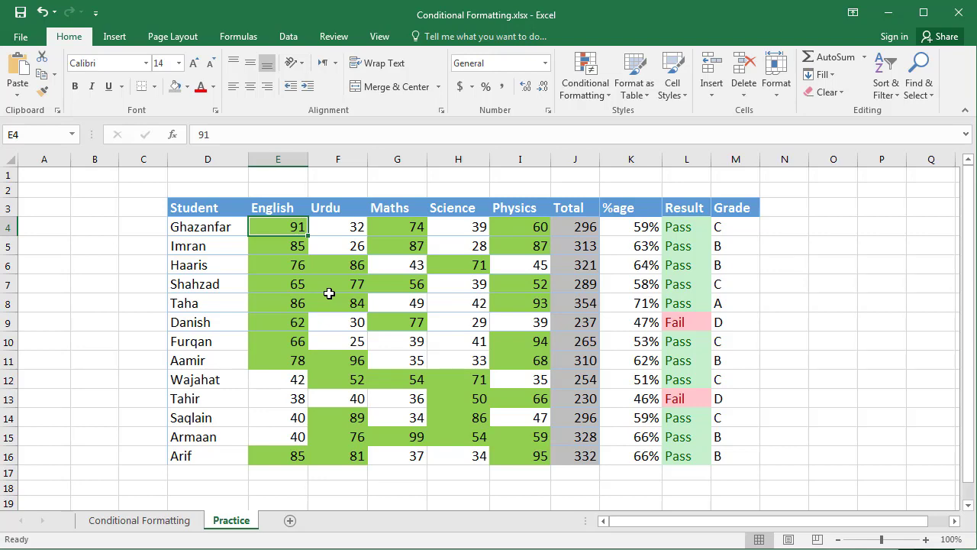
pyautogui.keyDown('shift'); pyautogui.click(532, 456); pyautogui.keyUp('shift')
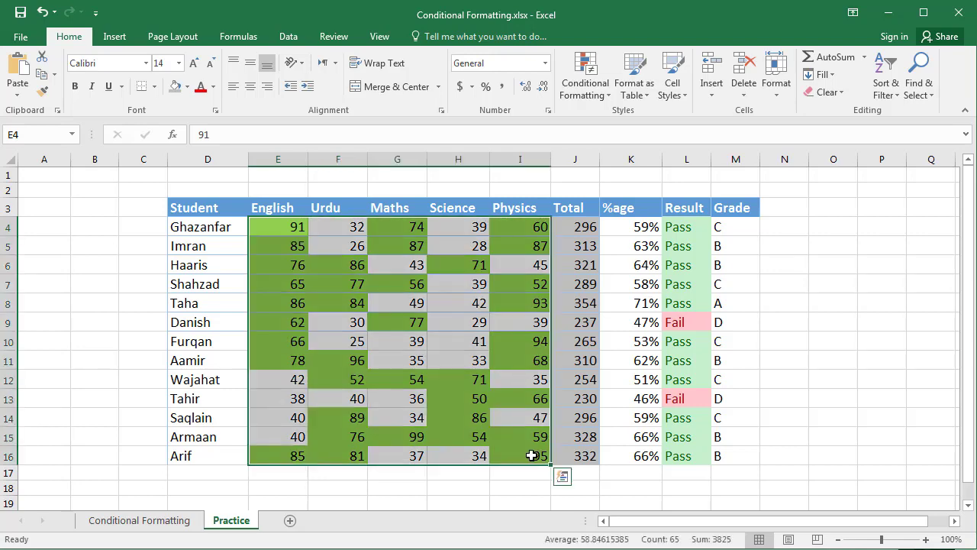